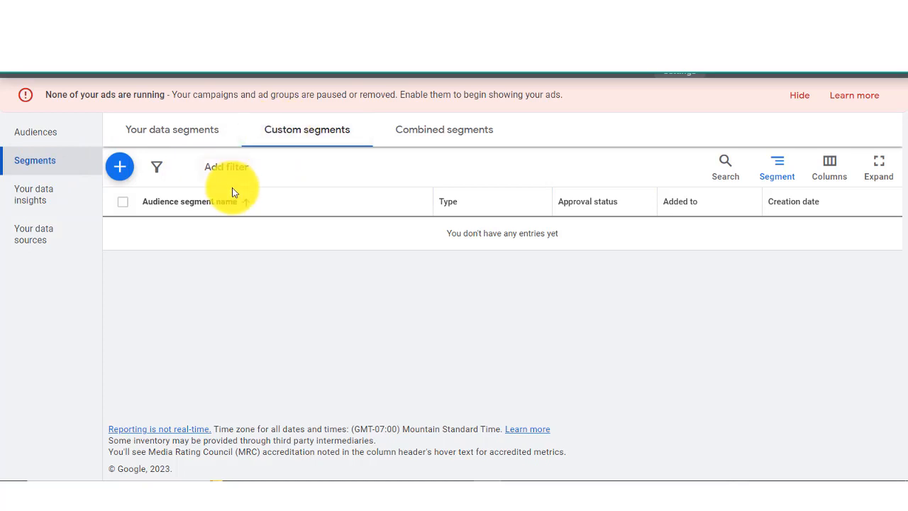
# Step: Create a new custom segment named "3/20/23 SMMA Selling Courses"
pyautogui.click(120, 170)
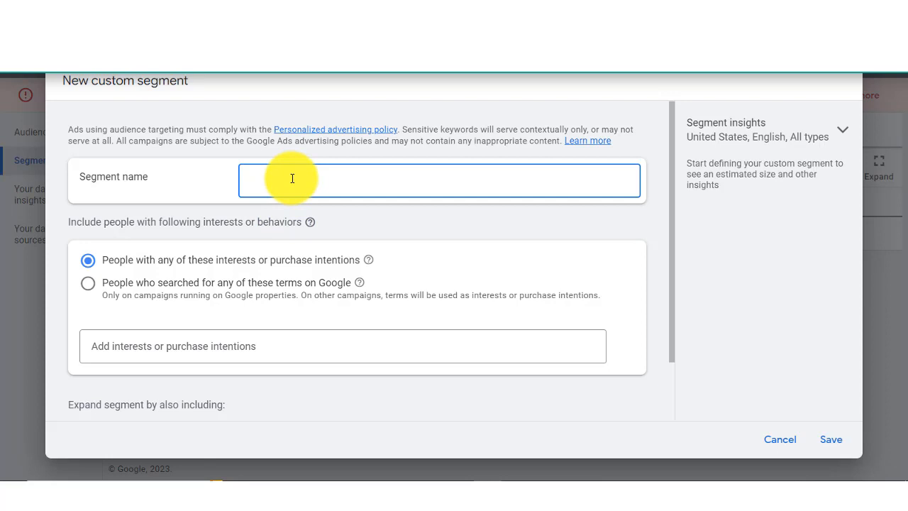
pyautogui.write('SMMA Selling Courses')
pyautogui.click(295, 181)
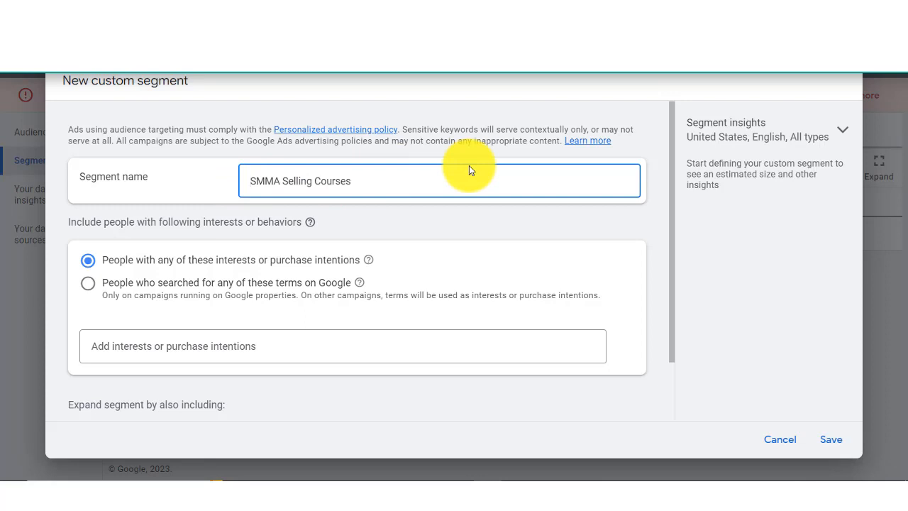
pyautogui.write('3/')
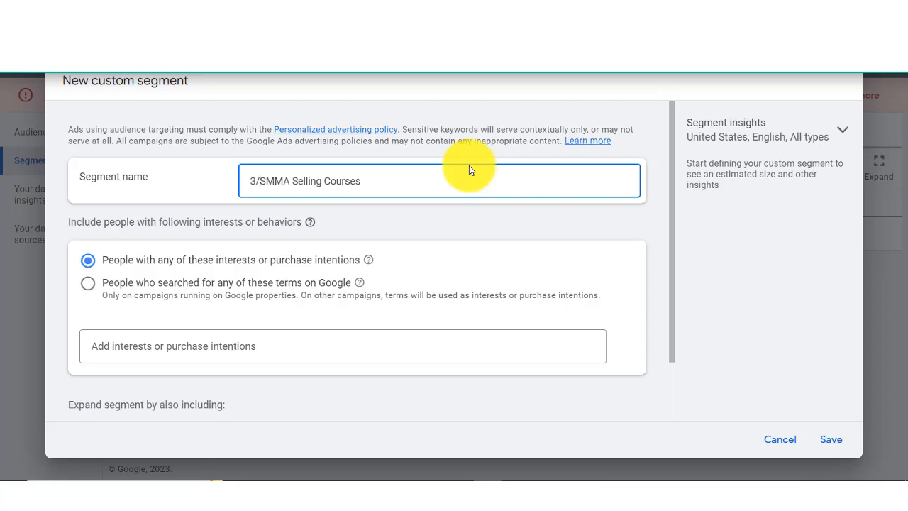
pyautogui.write('20/')
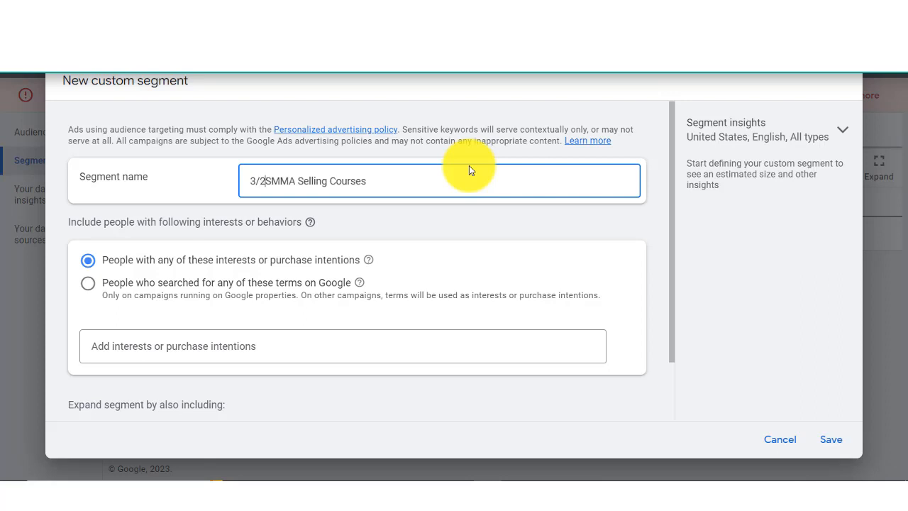
pyautogui.write('23')
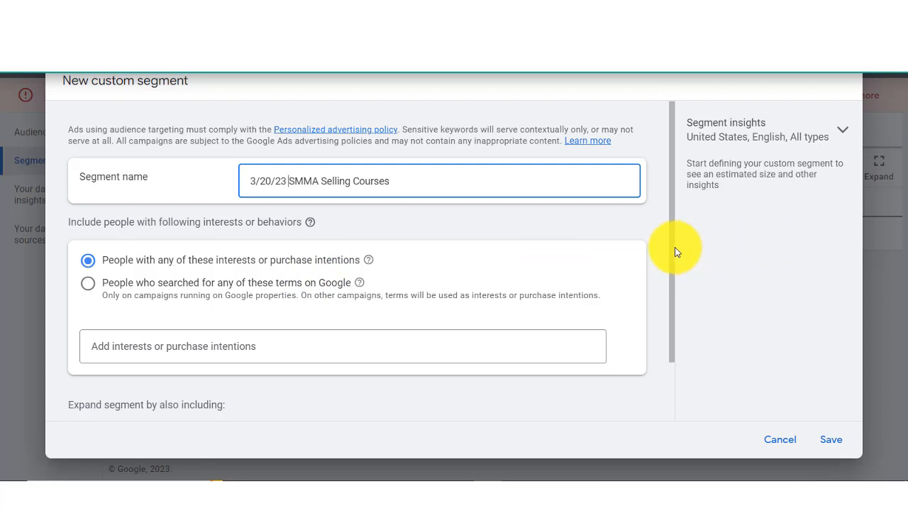
# Step: Look up smma among the interests or purchase intentions and add the idea "social media marketing agency in usa"
pyautogui.moveTo(675, 249); pyautogui.dragTo(679, 319)
pyautogui.click(661, 264)
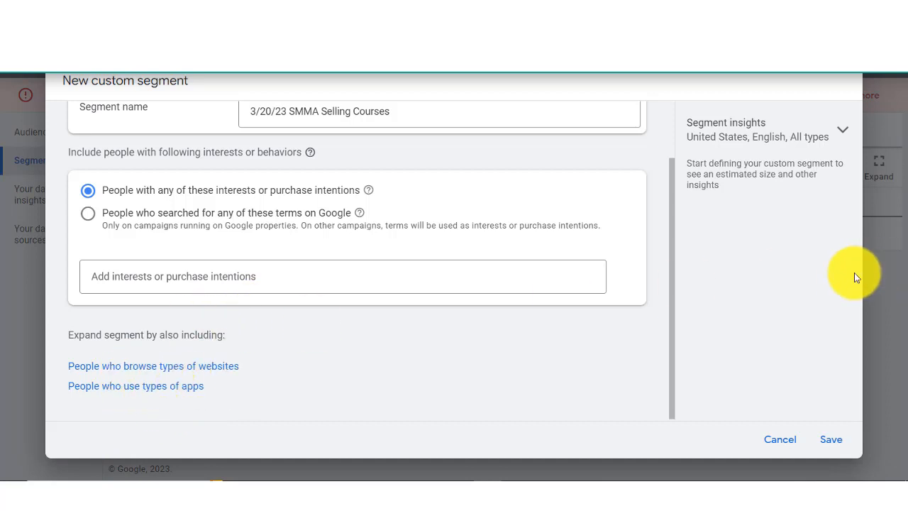
pyautogui.moveTo(671, 286); pyautogui.dragTo(673, 228)
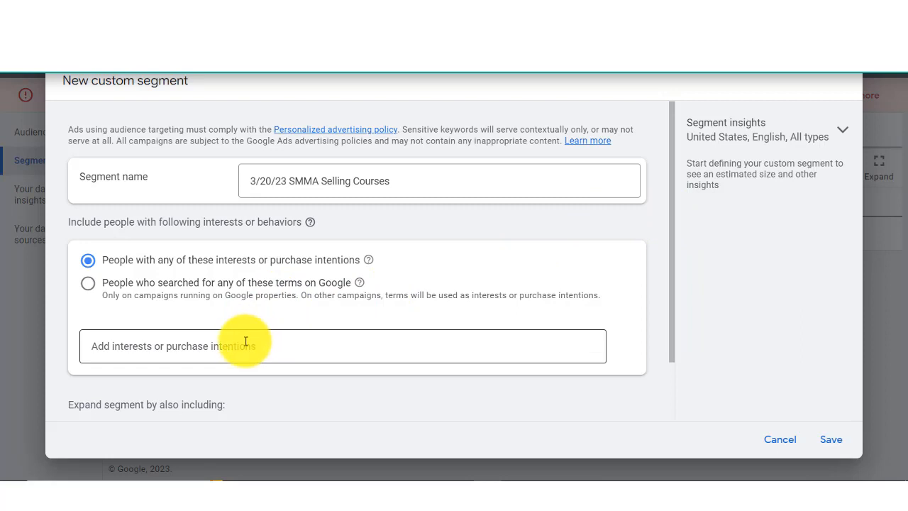
pyautogui.click(205, 346)
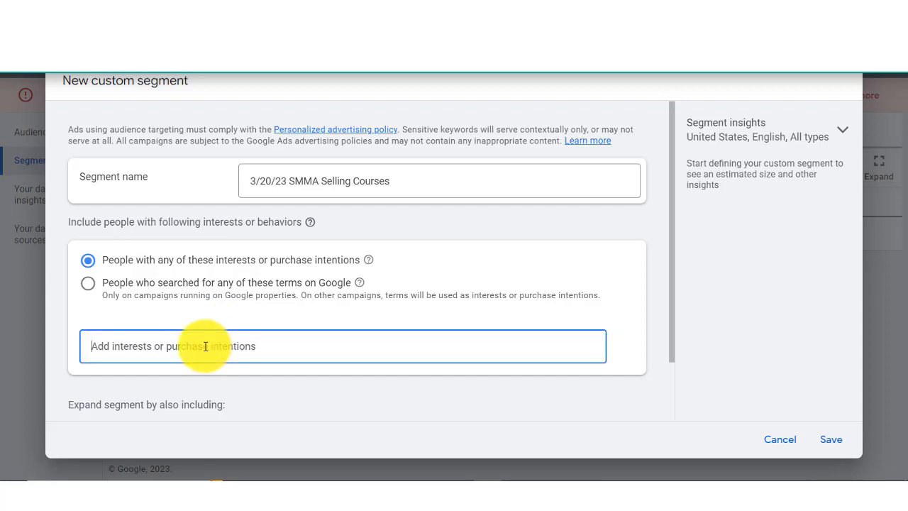
pyautogui.write('smma')
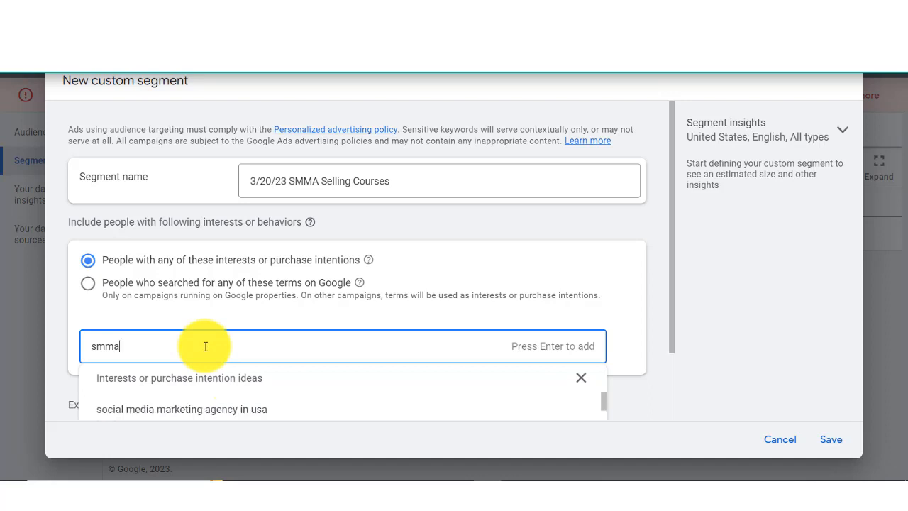
pyautogui.moveTo(671, 305); pyautogui.dragTo(679, 341)
pyautogui.click(580, 332)
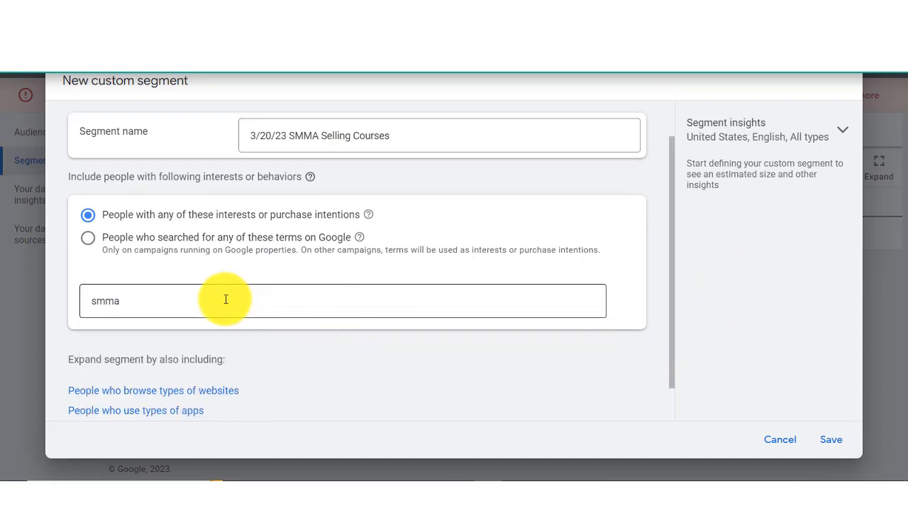
pyautogui.click(225, 299)
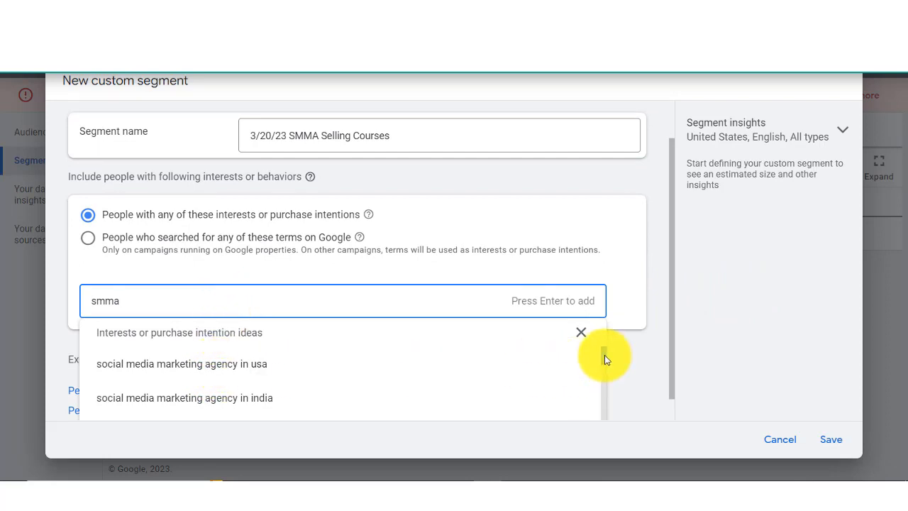
pyautogui.moveTo(604, 355)
pyautogui.mouseDown()
pyautogui.moveTo(604, 382)
pyautogui.moveTo(596, 348)
pyautogui.mouseUp()
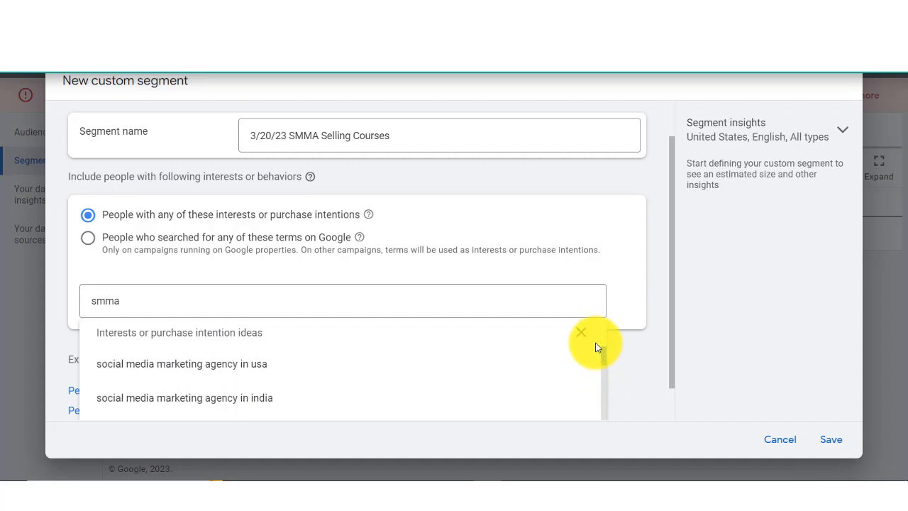
pyautogui.click(215, 365)
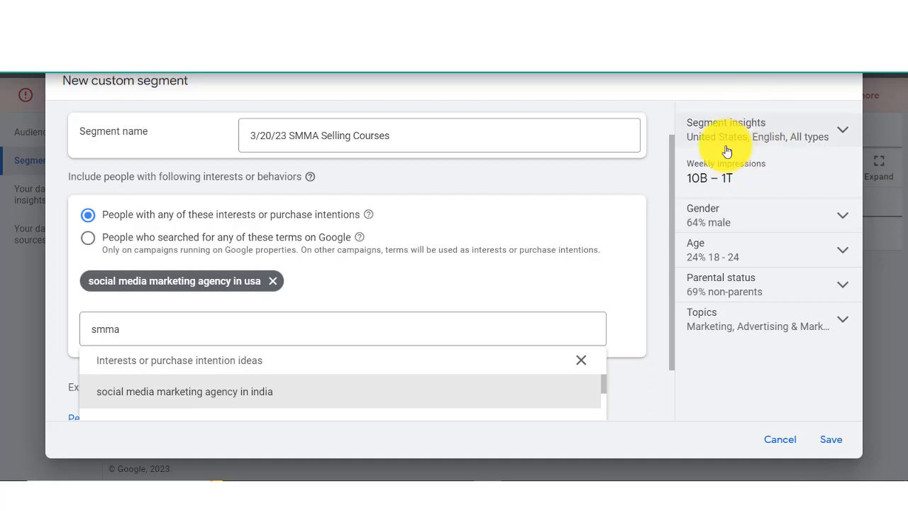
# Step: Examine the segment's gender, age, parental status and topics breakdowns in the segment insights
pyautogui.click(840, 216)
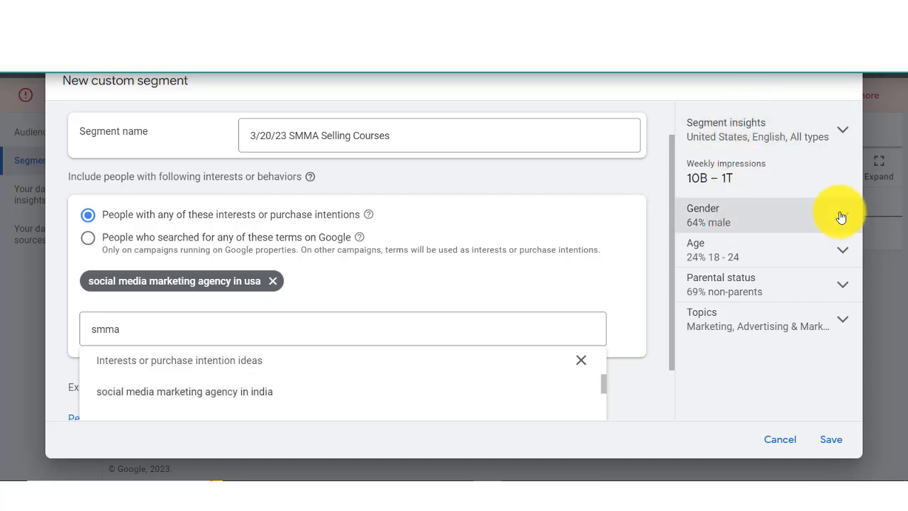
pyautogui.click(841, 216)
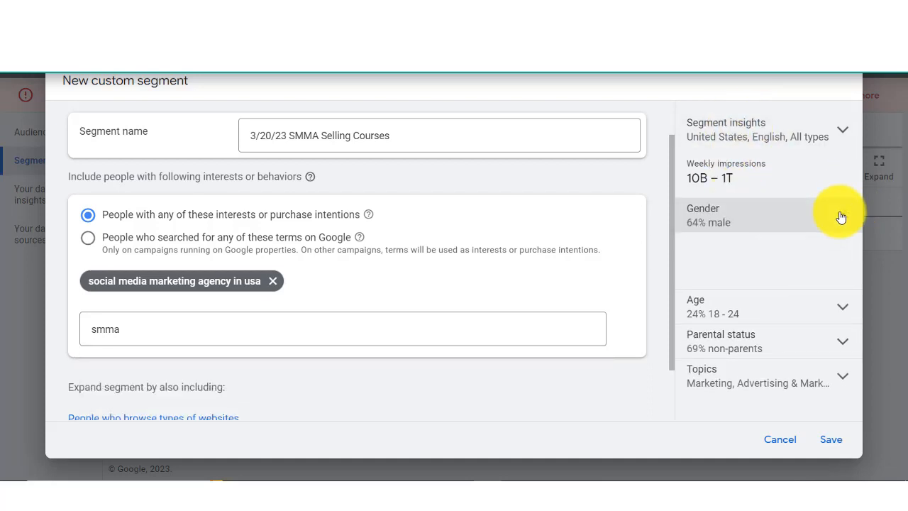
pyautogui.click(835, 256)
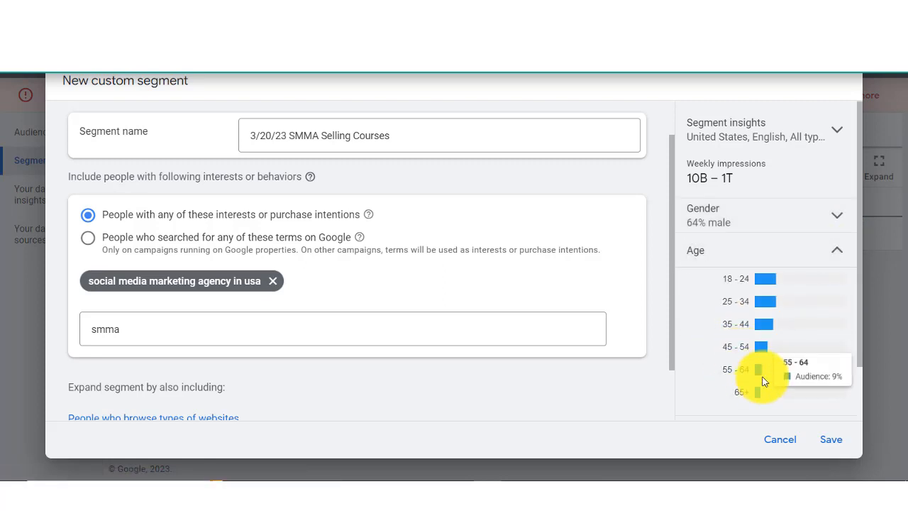
pyautogui.scroll(-1, 859, 377)
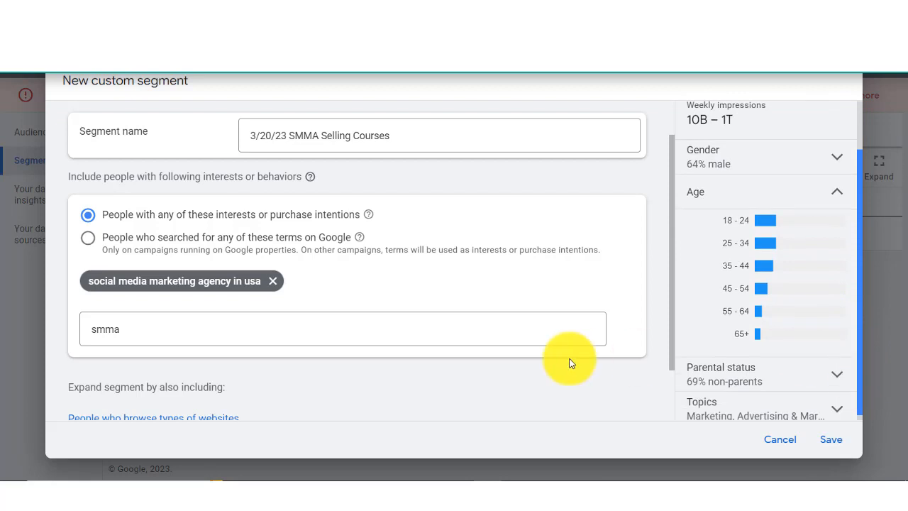
pyautogui.click(835, 195)
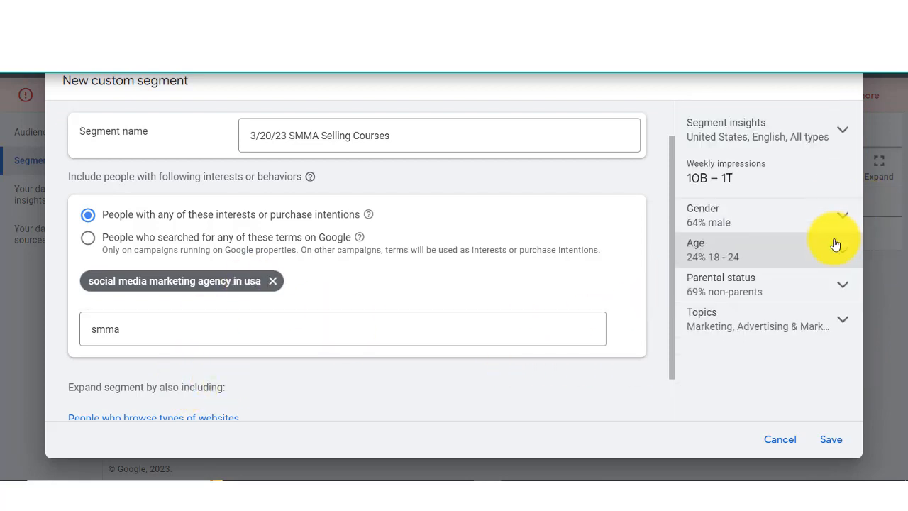
pyautogui.click(838, 285)
pyautogui.click(840, 286)
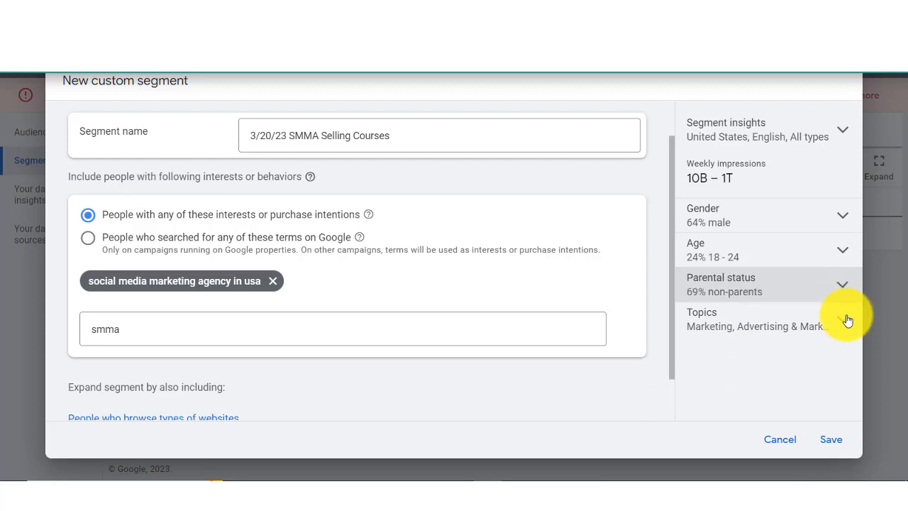
pyautogui.click(842, 321)
pyautogui.moveTo(859, 329); pyautogui.dragTo(858, 377)
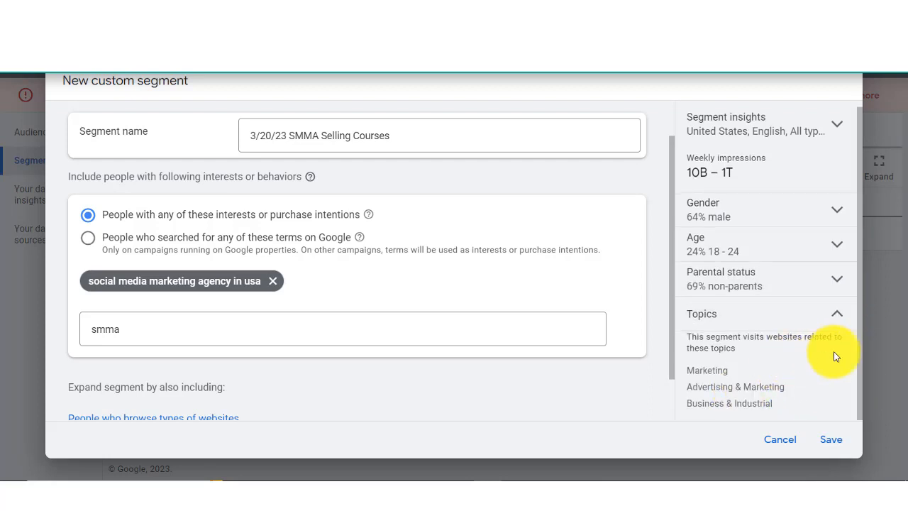
pyautogui.click(840, 317)
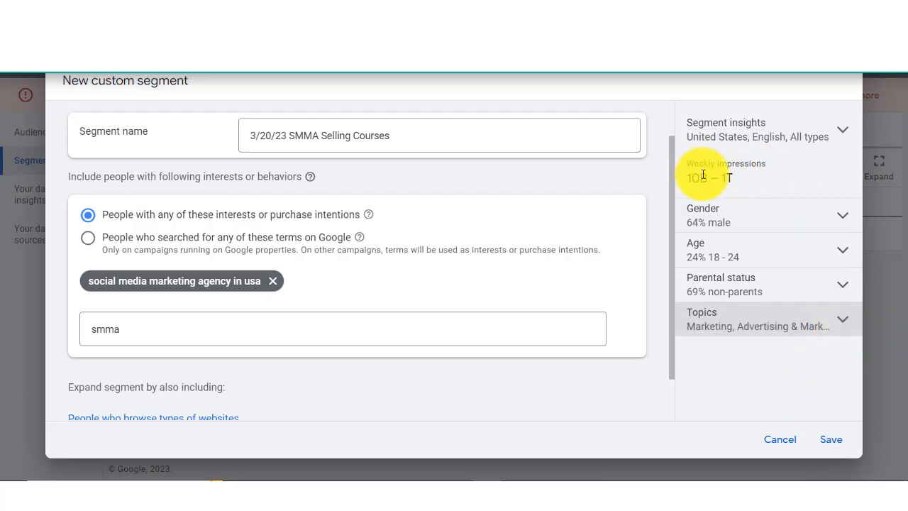
# Step: Review the country, language and campaign type settings of the segment insights, including the list of selectable countries
pyautogui.click(843, 136)
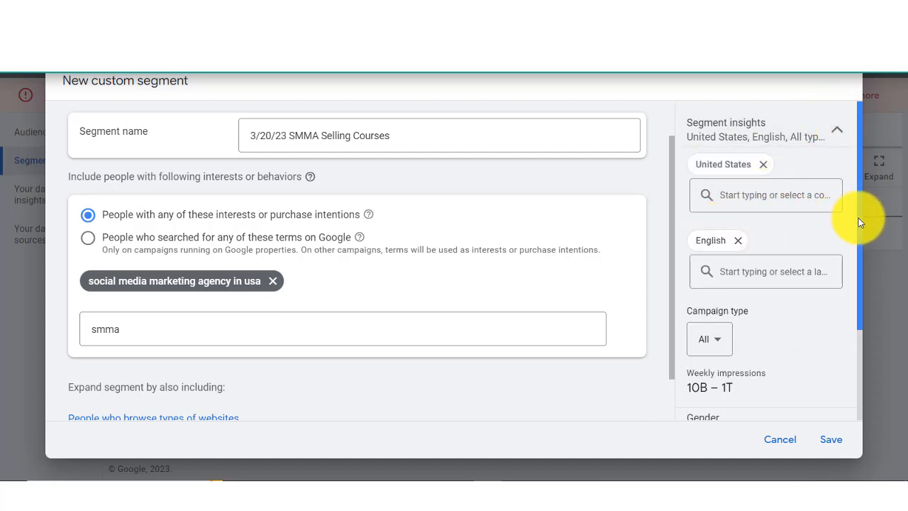
pyautogui.moveTo(860, 216); pyautogui.dragTo(858, 196)
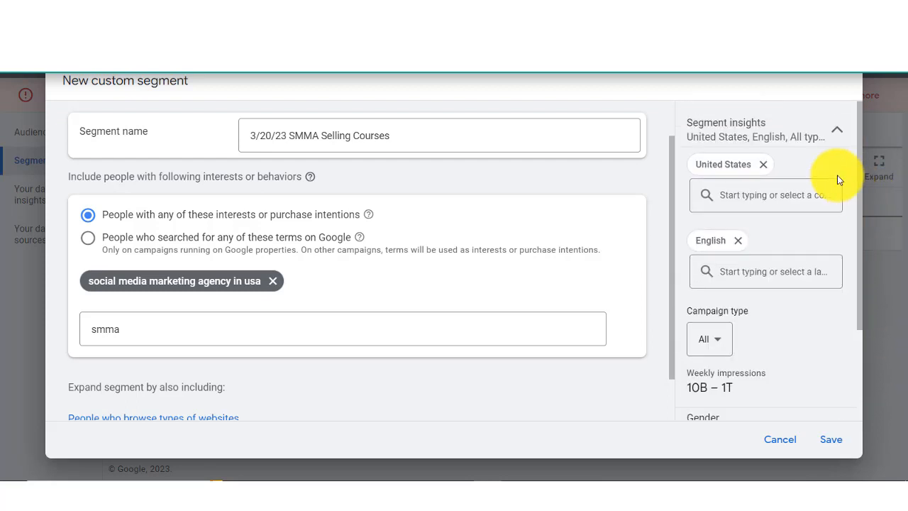
pyautogui.click(837, 132)
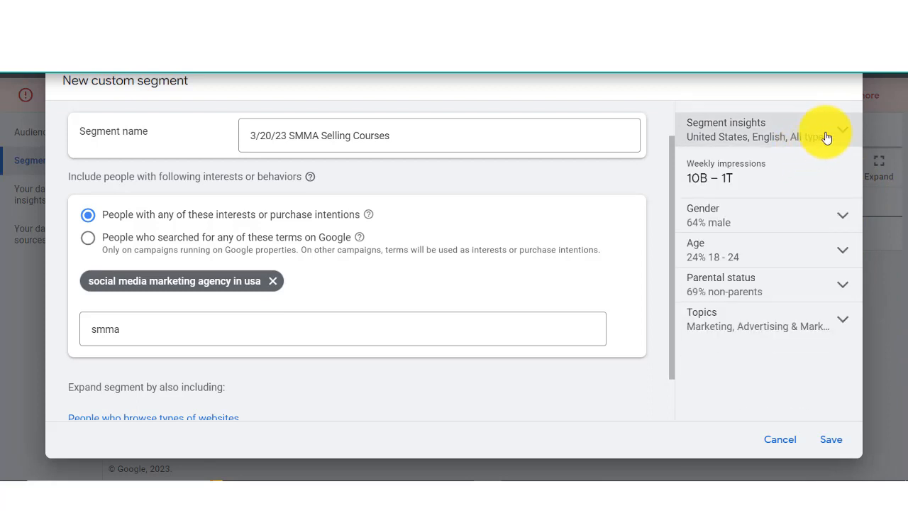
pyautogui.click(827, 137)
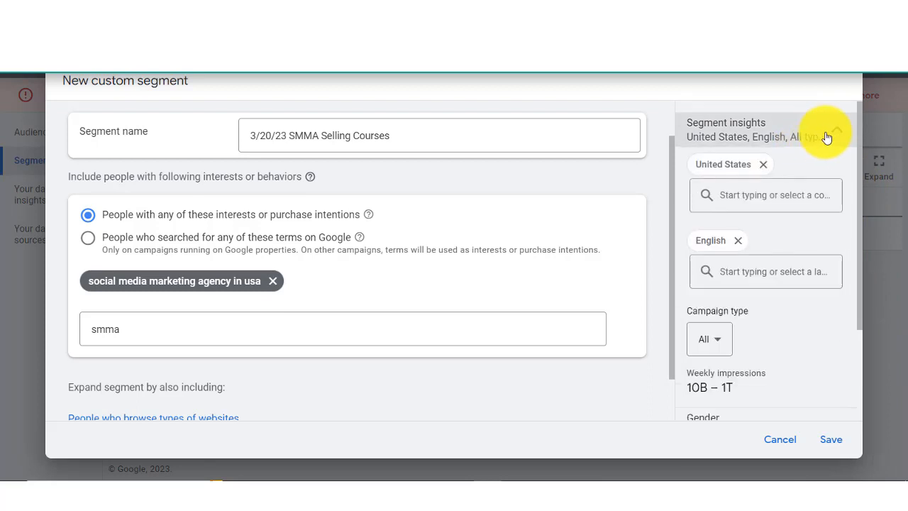
pyautogui.click(741, 207)
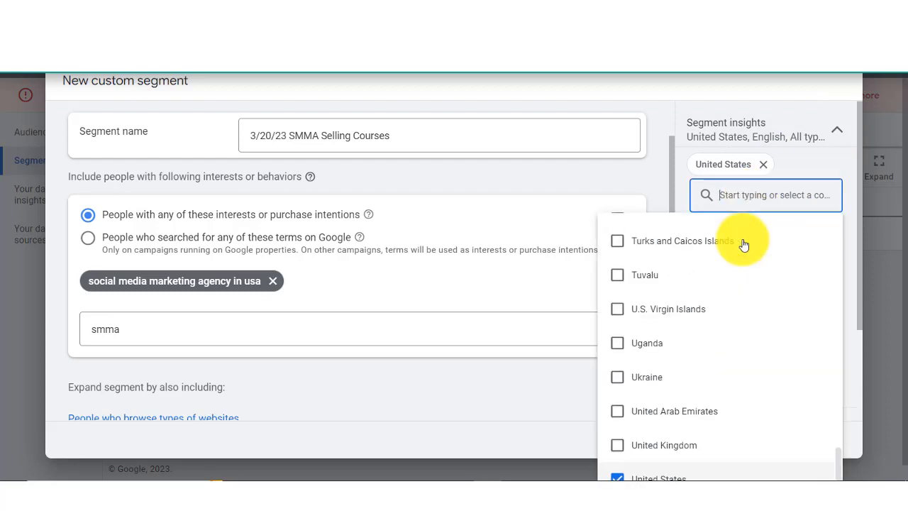
pyautogui.click(671, 103)
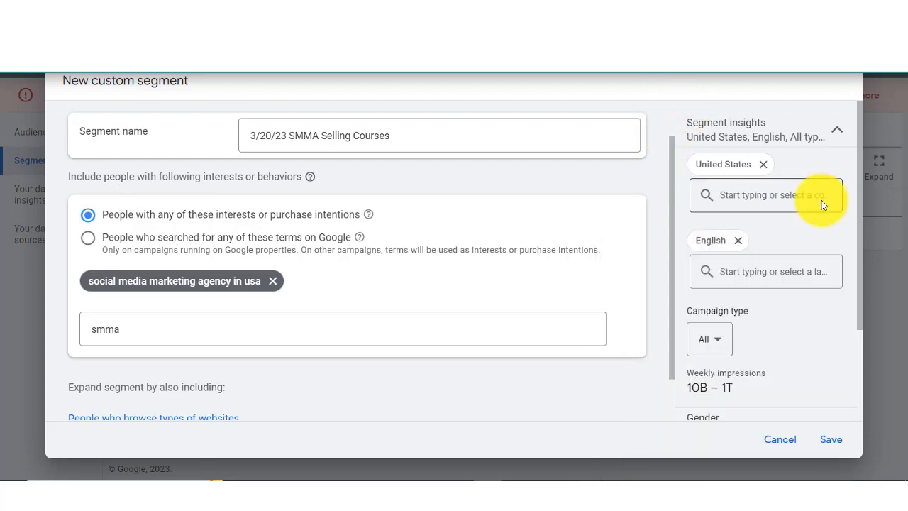
# Step: Add "social media advertising agencies", "best social media marketing company" and "social media marketing agencies", and target people who searched for these terms on Google
pyautogui.click(176, 330)
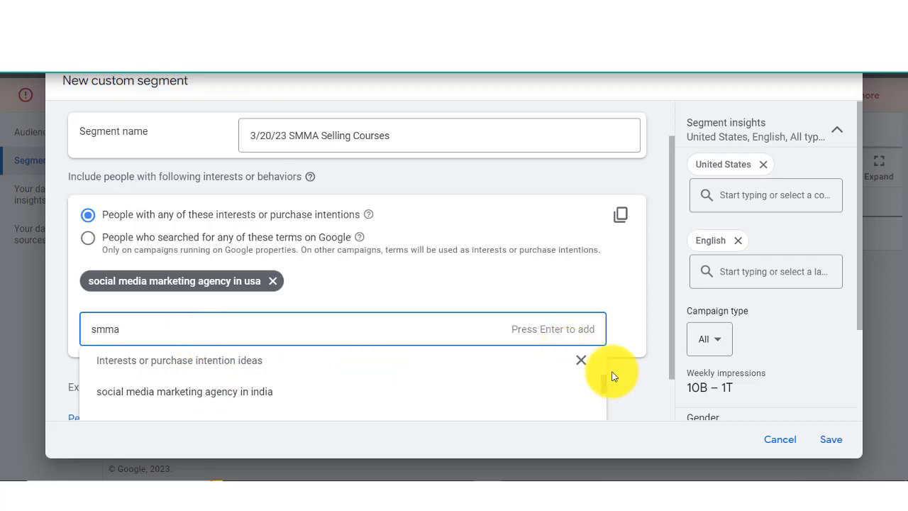
pyautogui.moveTo(604, 381); pyautogui.dragTo(606, 396)
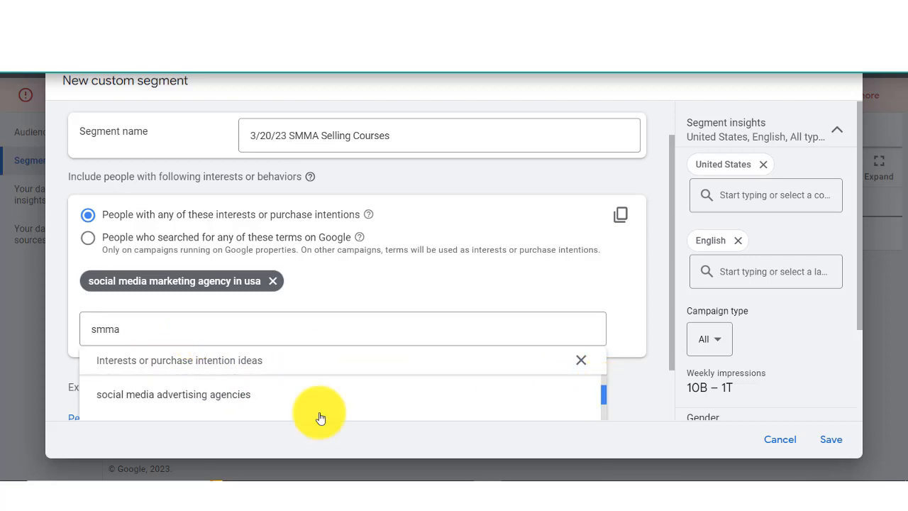
pyautogui.click(193, 396)
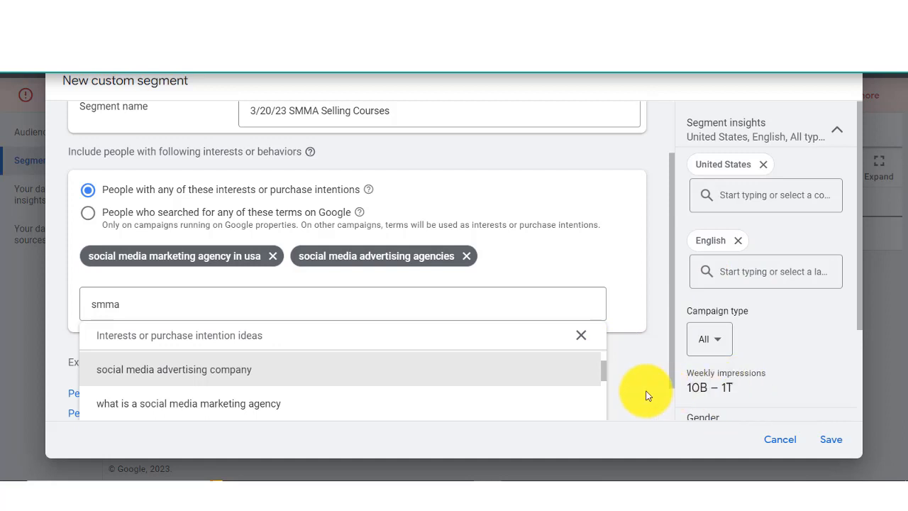
pyautogui.moveTo(604, 378); pyautogui.dragTo(484, 397)
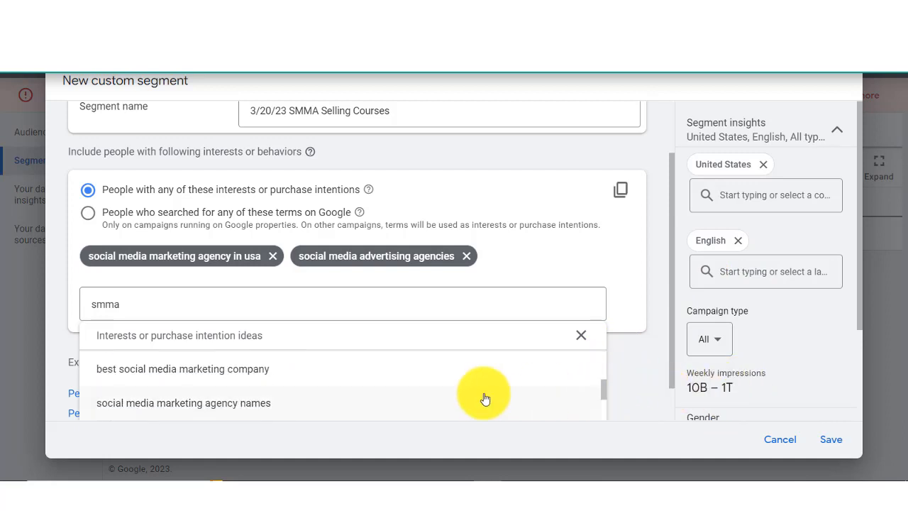
pyautogui.click(189, 370)
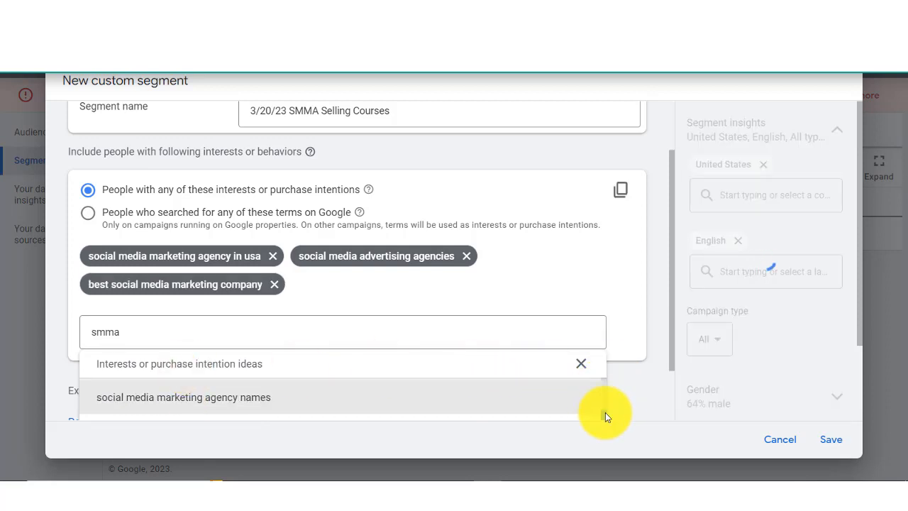
pyautogui.scroll(-2, 603, 417)
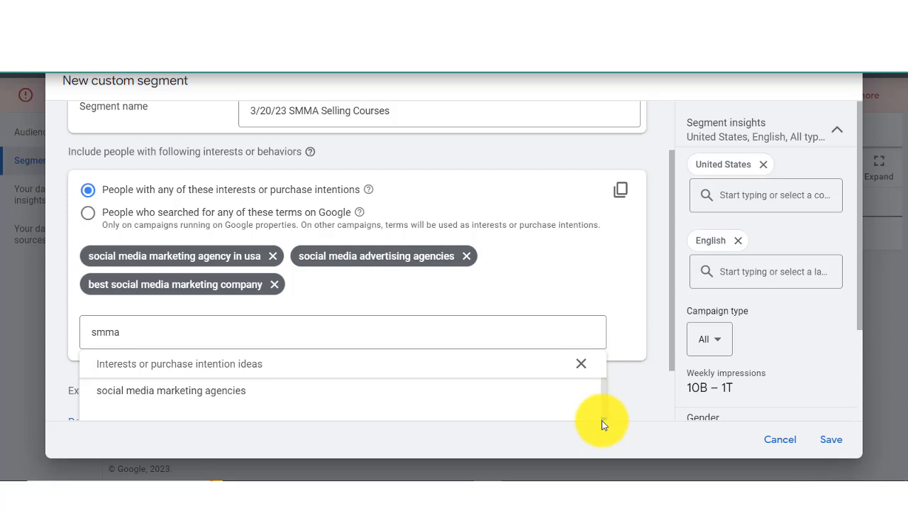
pyautogui.click(241, 401)
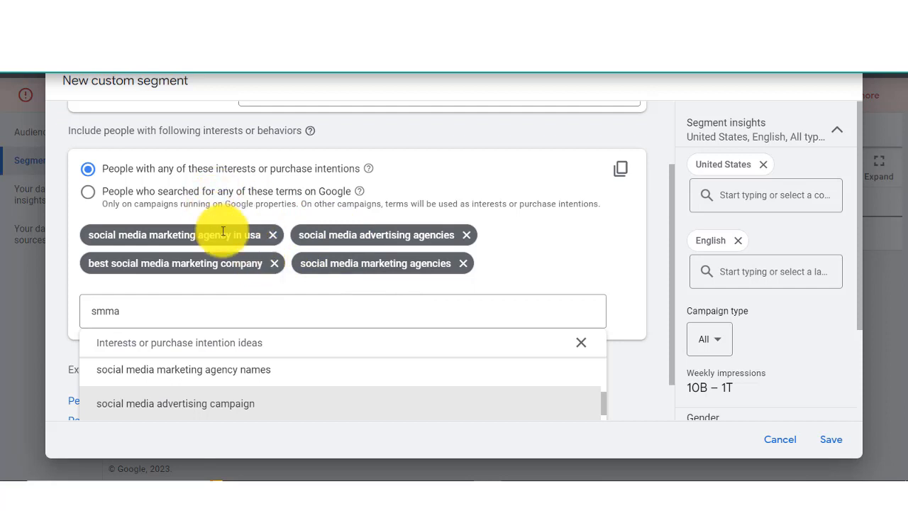
pyautogui.click(88, 193)
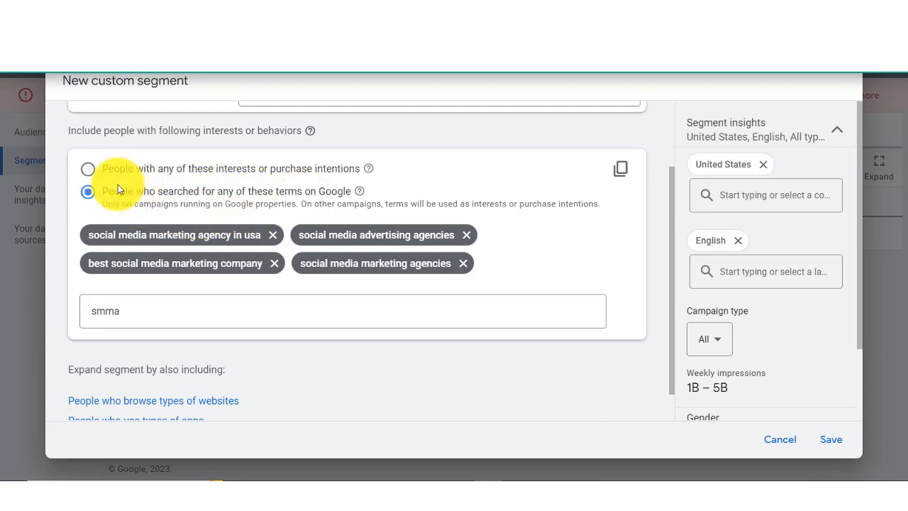
# Step: Discard the unsaved custom segment and start discovering new keywords in Keyword Planner
pyautogui.click(88, 170)
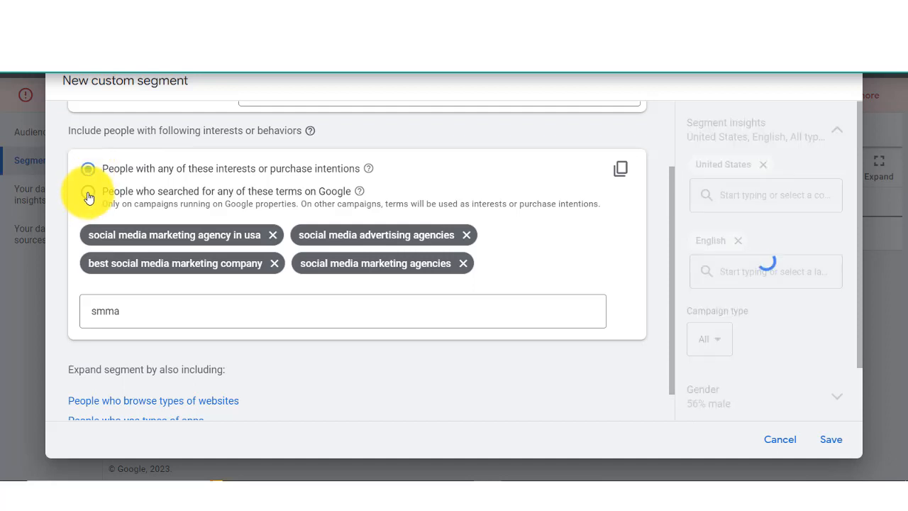
pyautogui.click(780, 439)
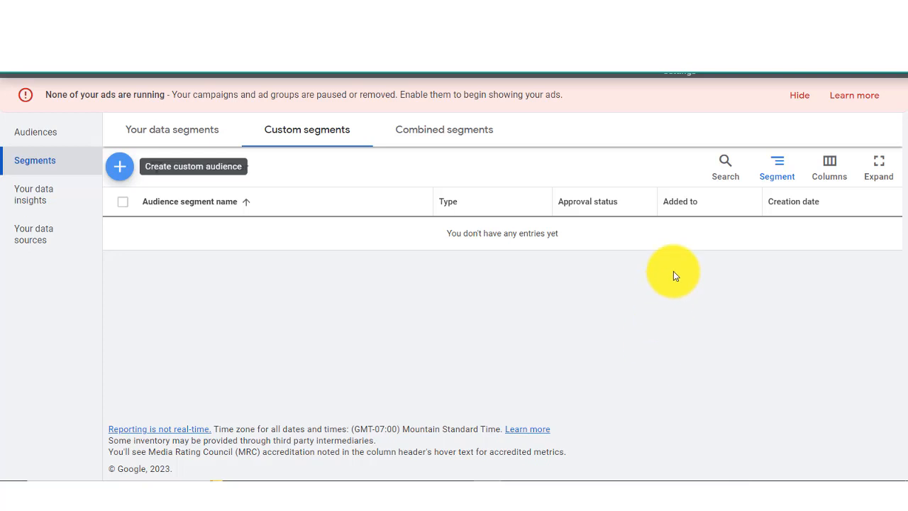
pyautogui.click(678, 71)
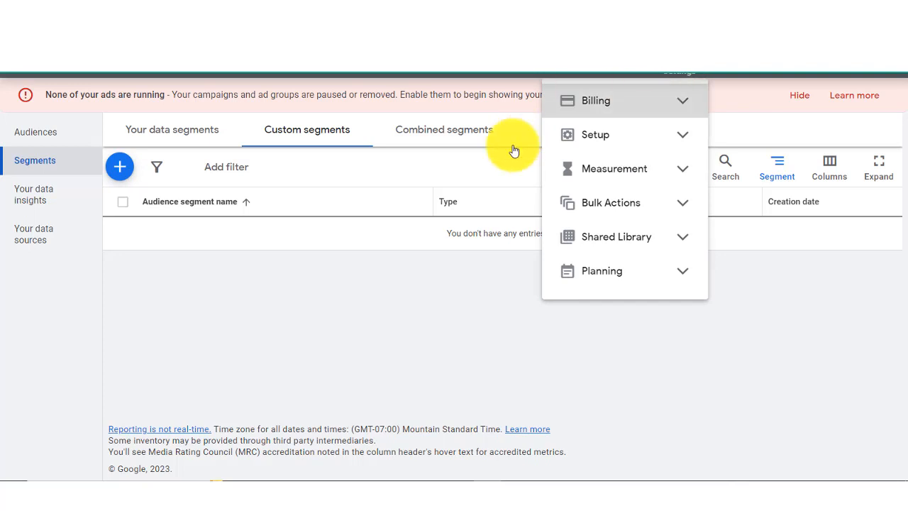
pyautogui.click(595, 283)
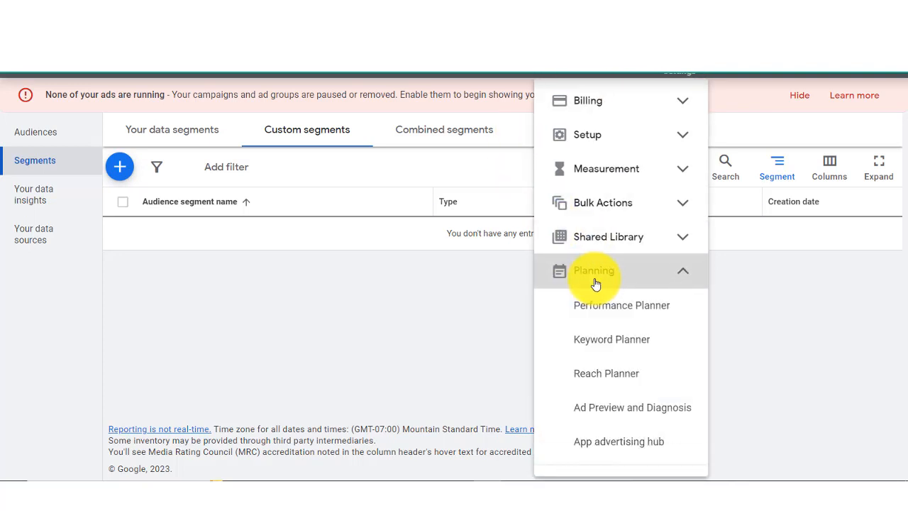
pyautogui.click(594, 344)
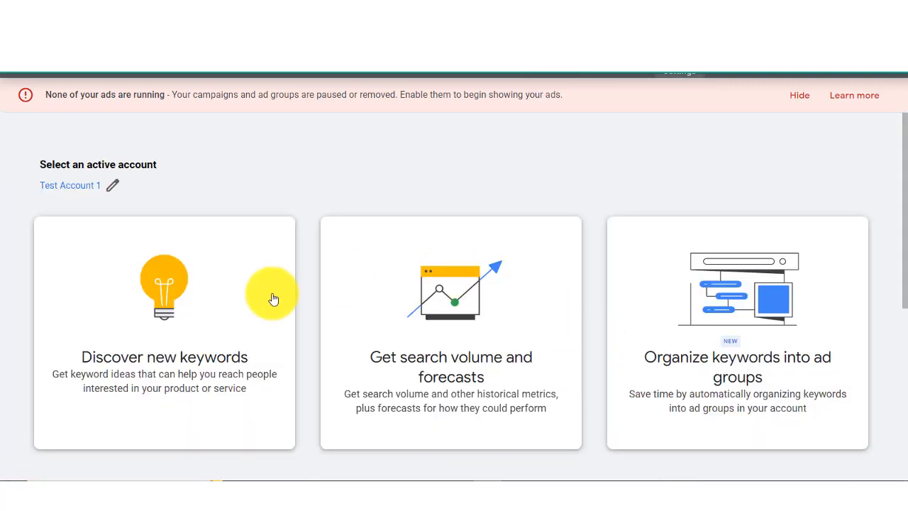
pyautogui.click(219, 315)
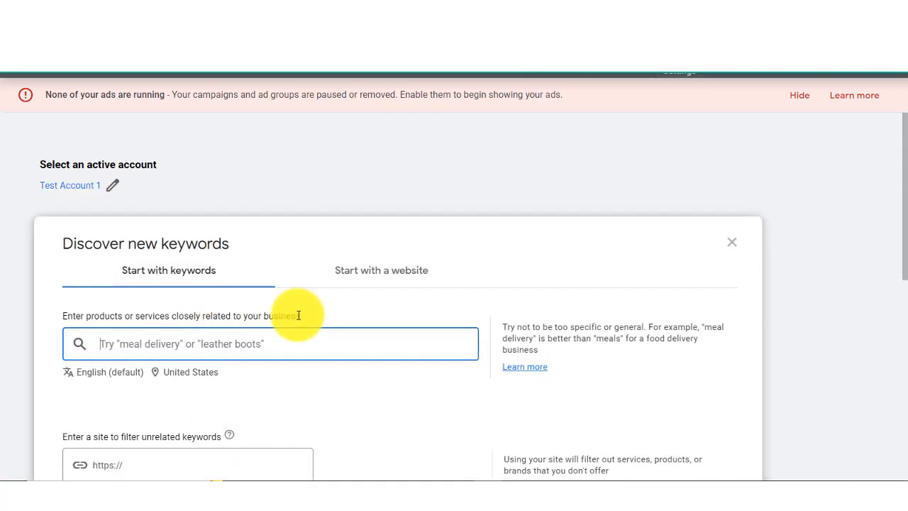
# Step: Get keyword ideas for "social media marketing" as the product or service
pyautogui.moveTo(904, 222); pyautogui.dragTo(894, 277)
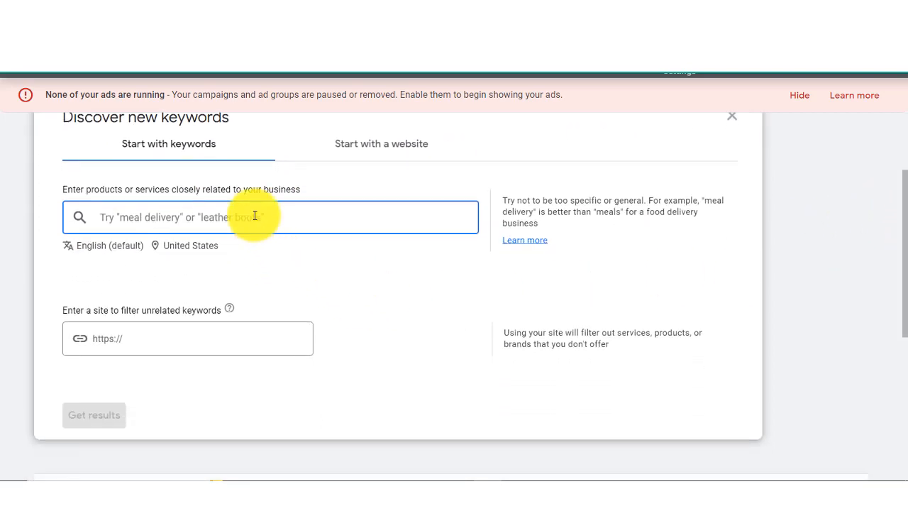
pyautogui.write('social')
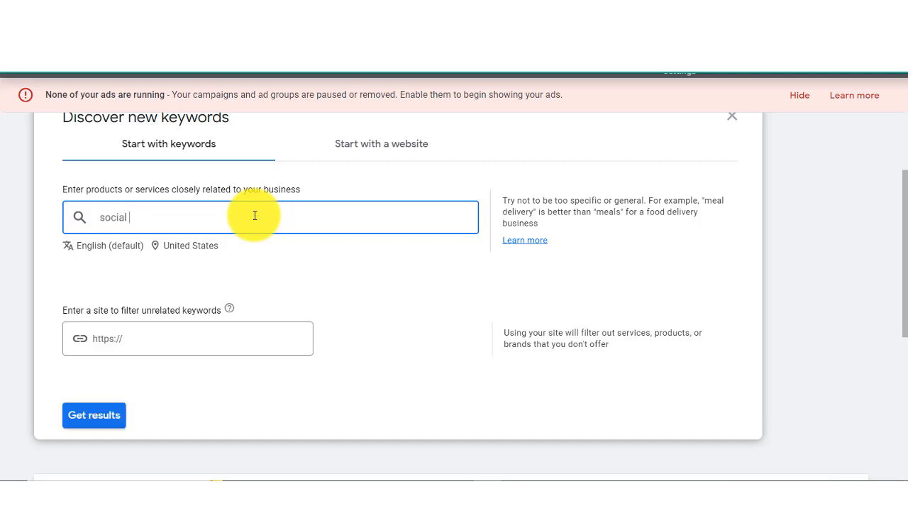
pyautogui.write(' media marketing')
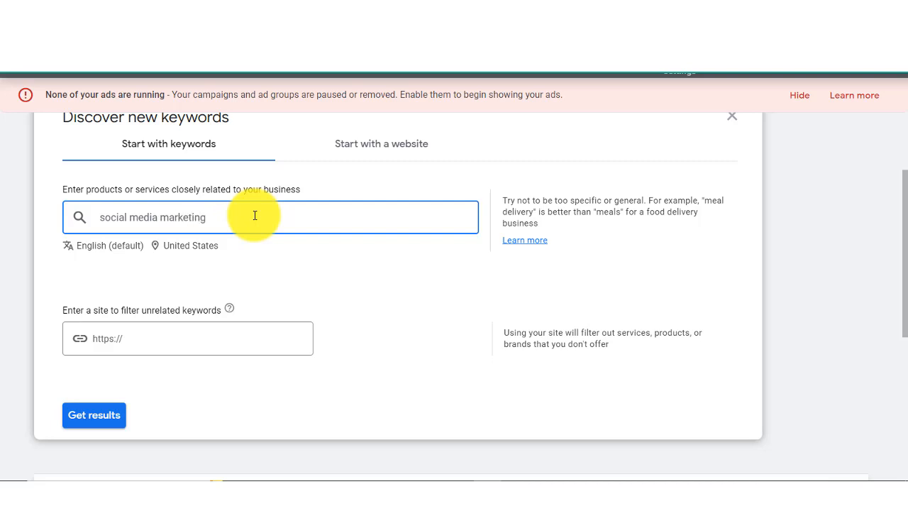
pyautogui.click(88, 419)
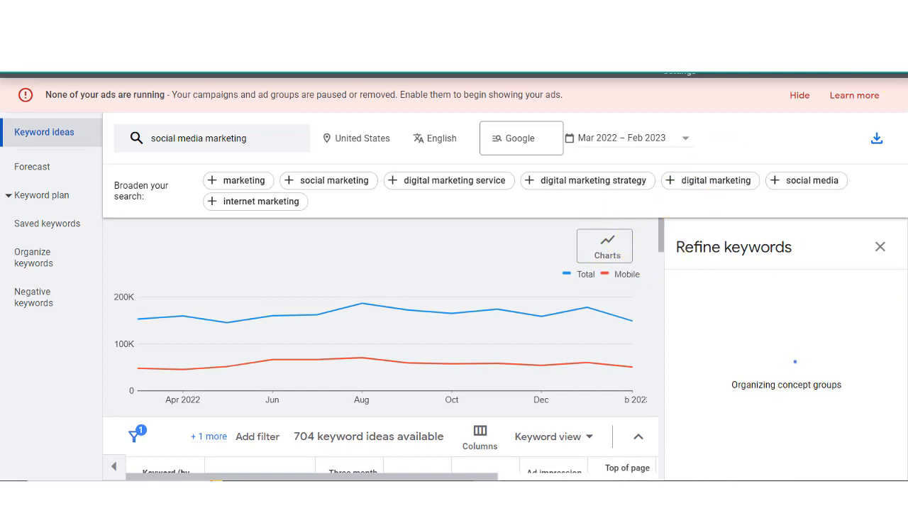
# Step: Examine the keyword ideas with their average monthly searches, yearly change, competition and low-range top of page bids
pyautogui.click(897, 30)
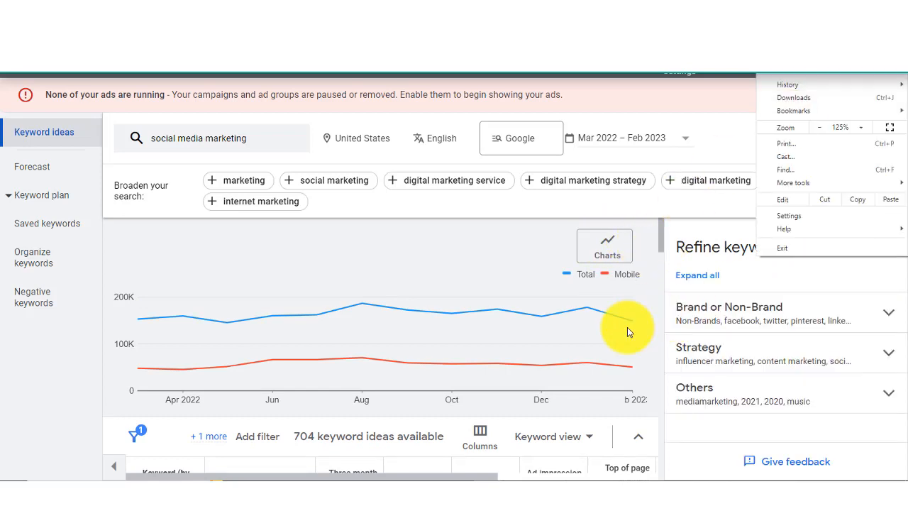
pyautogui.click(654, 286)
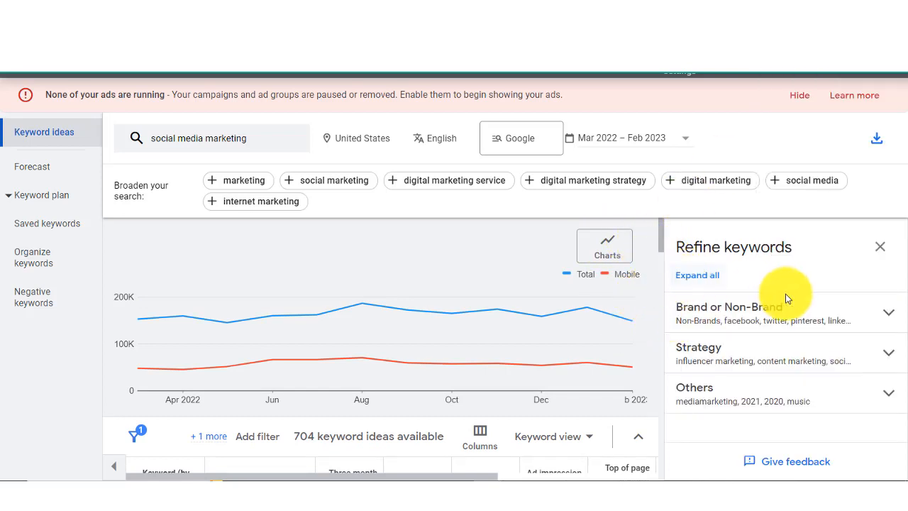
pyautogui.moveTo(661, 237); pyautogui.dragTo(665, 260)
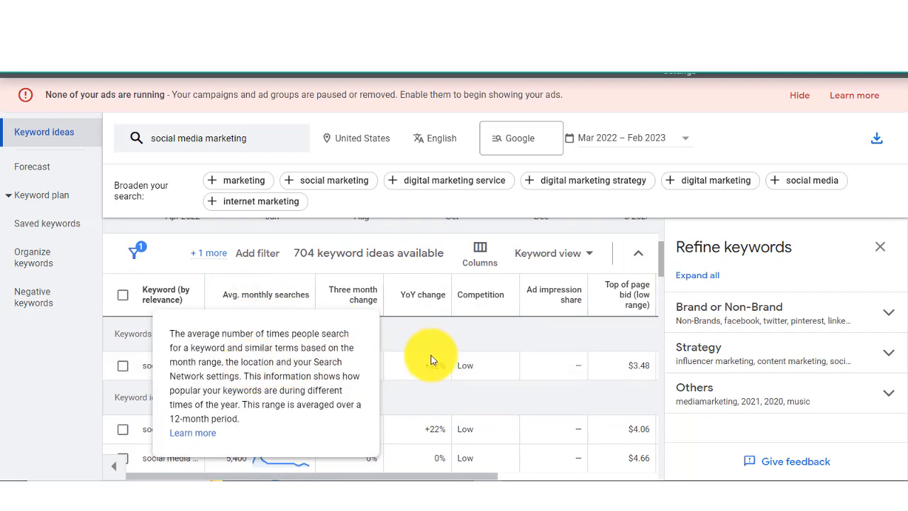
pyautogui.moveTo(287, 365)
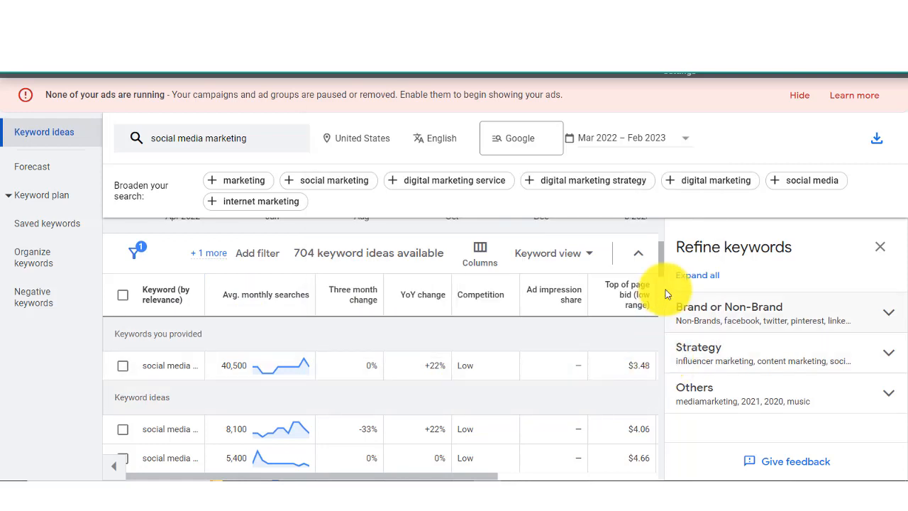
pyautogui.scroll(-2, 662, 272)
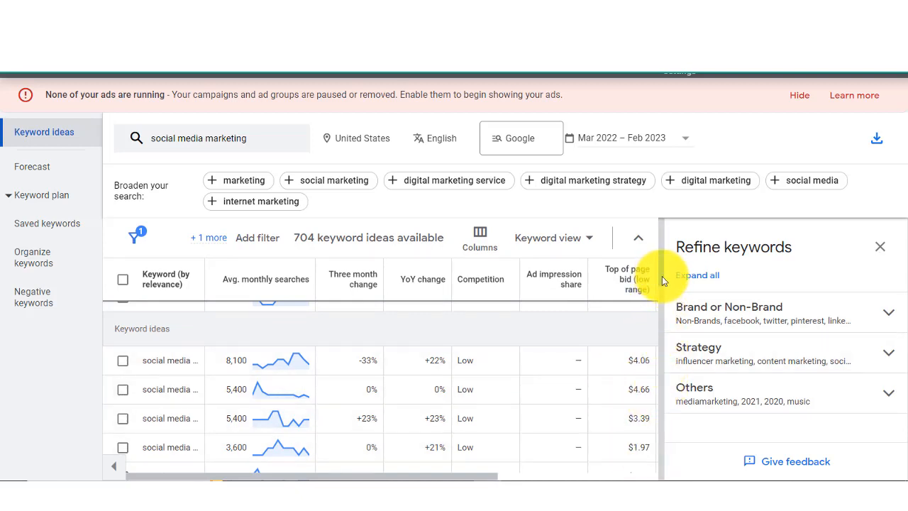
pyautogui.scroll(-1, 662, 281)
pyautogui.scroll(1, 663, 281)
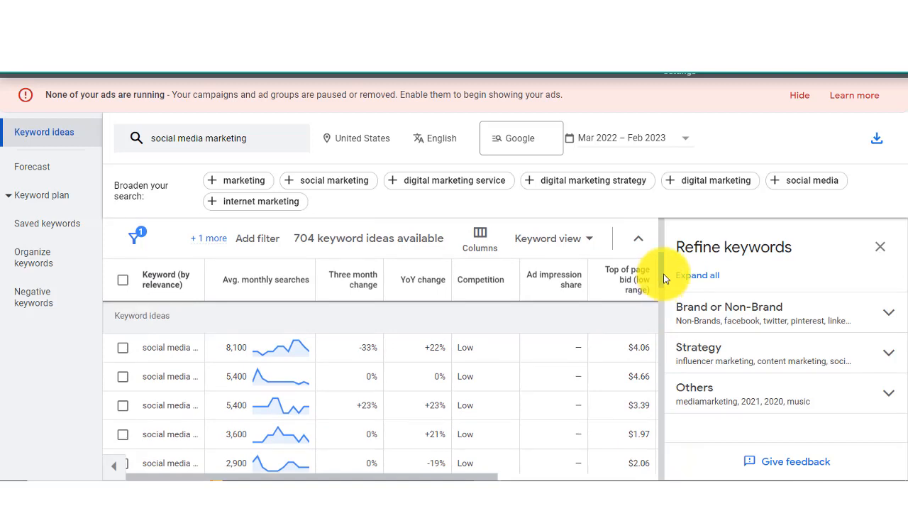
pyautogui.scroll(-3, 663, 281)
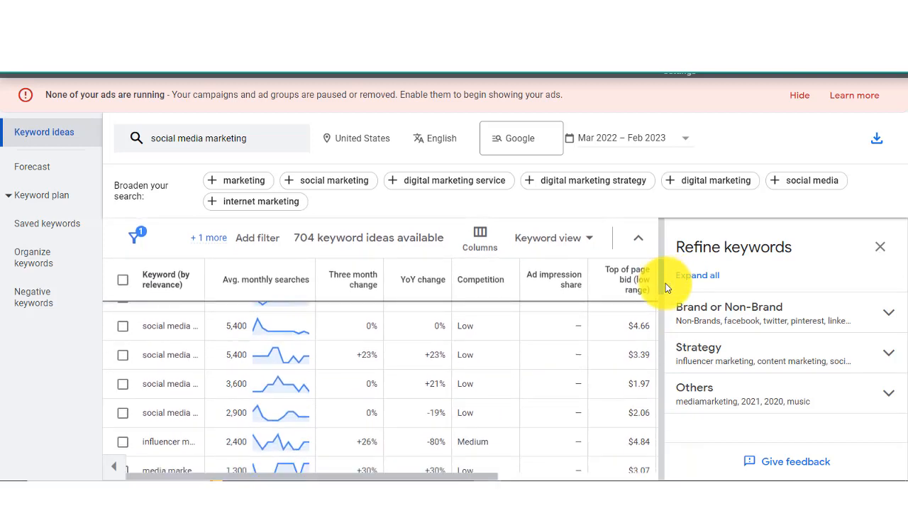
pyautogui.scroll(-5, 663, 291)
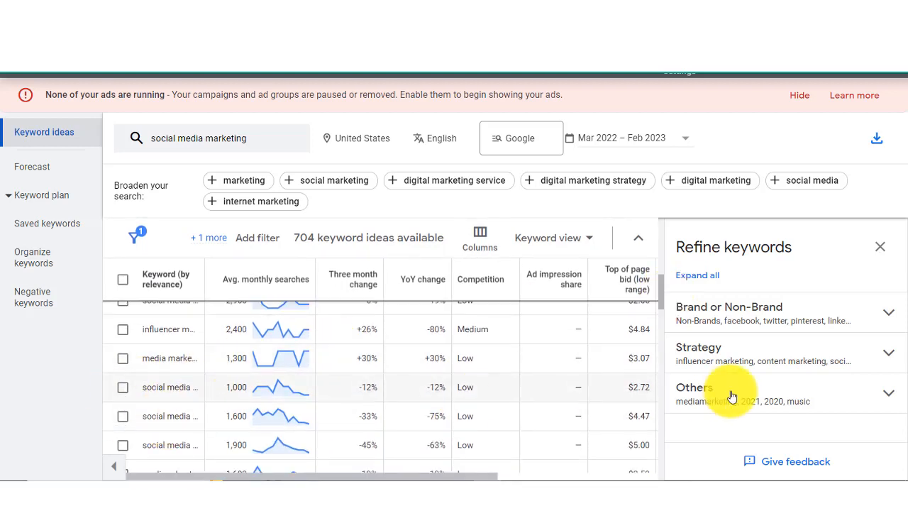
pyautogui.scroll(1, 658, 320)
pyautogui.scroll(-5, 659, 325)
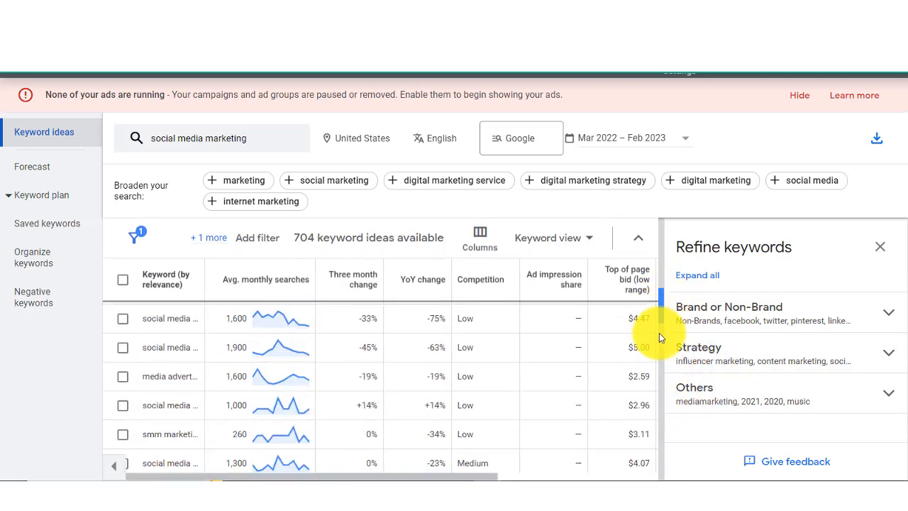
pyautogui.scroll(-5, 663, 323)
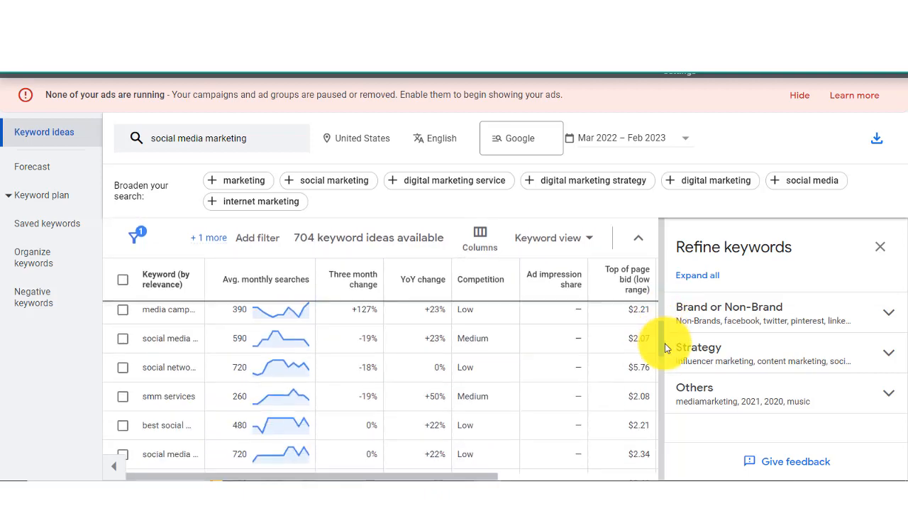
pyautogui.moveTo(666, 349); pyautogui.dragTo(670, 276)
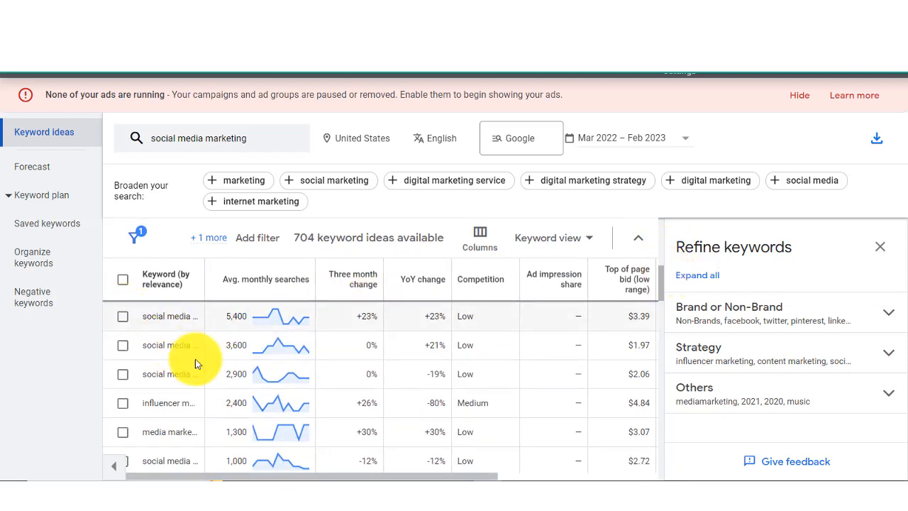
# Step: Select all keyword ideas on the page, and switch to the text document to review its collected keyword lists
pyautogui.click(123, 281)
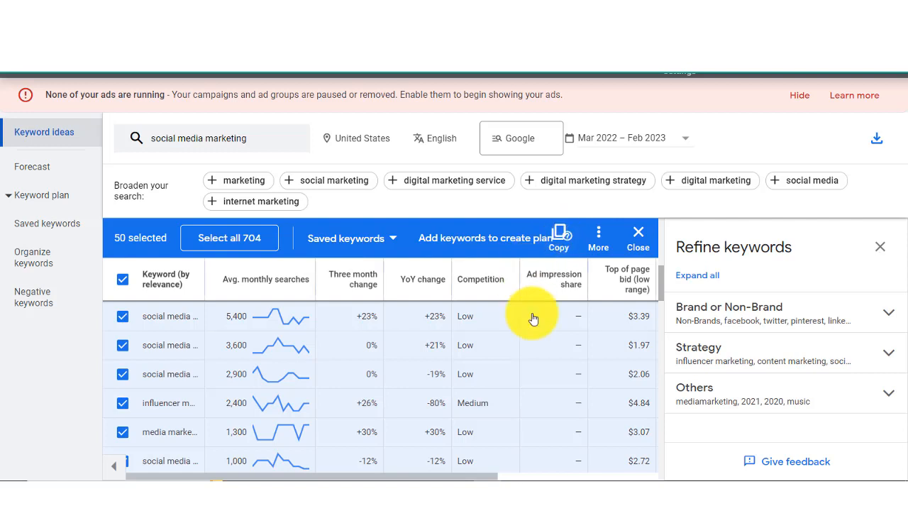
pyautogui.click(516, 491)
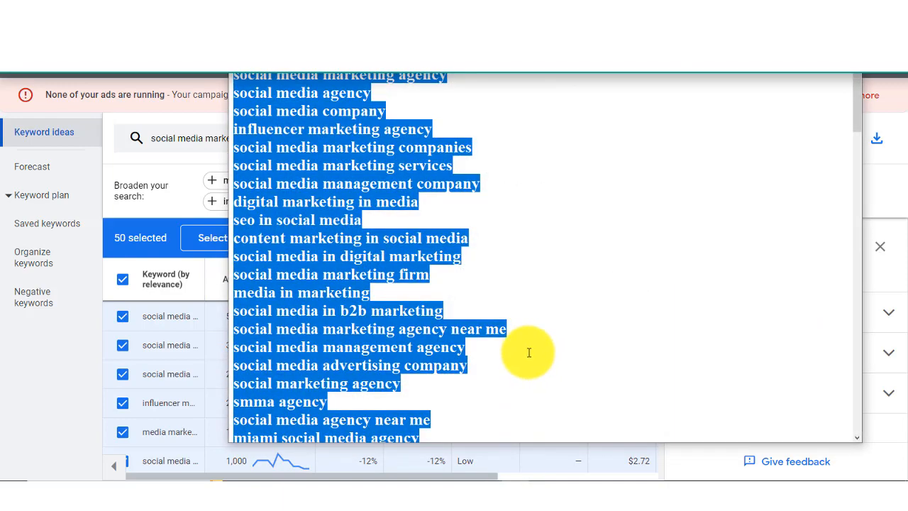
pyautogui.click(673, 279)
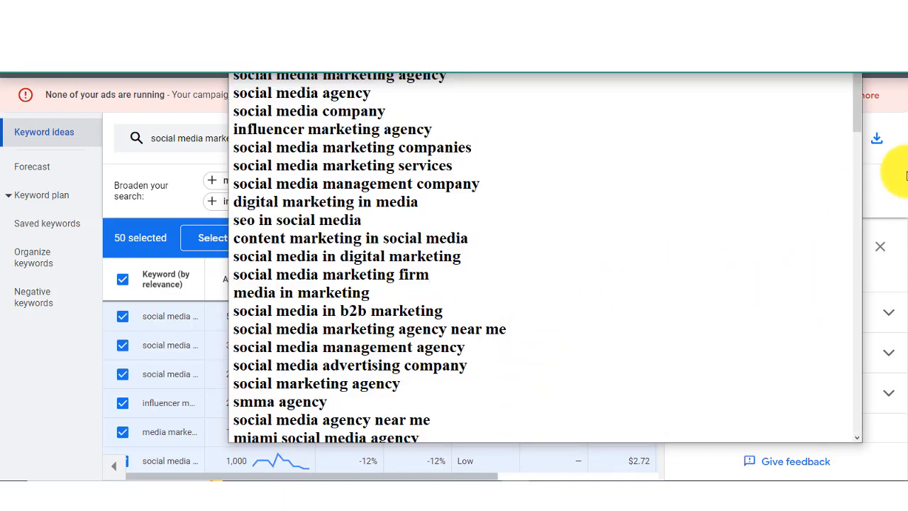
pyautogui.moveTo(860, 121); pyautogui.dragTo(858, 95)
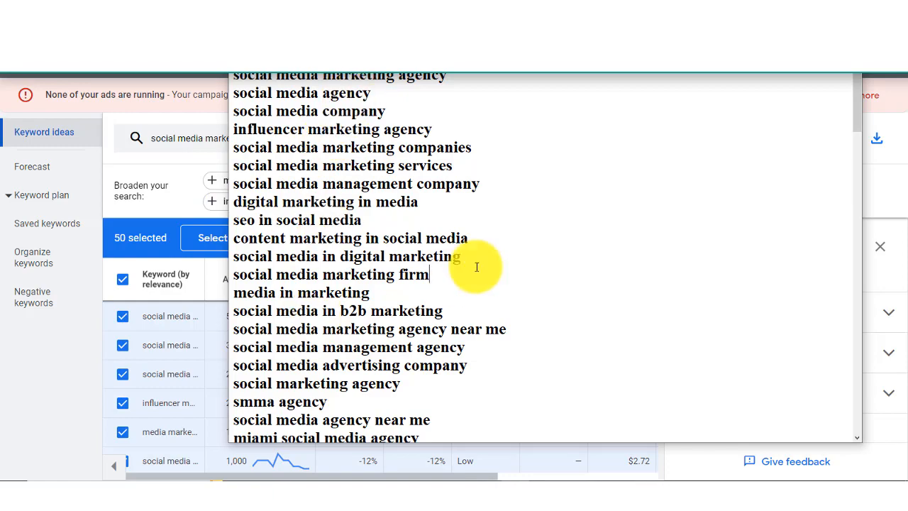
pyautogui.moveTo(858, 115); pyautogui.dragTo(864, 285)
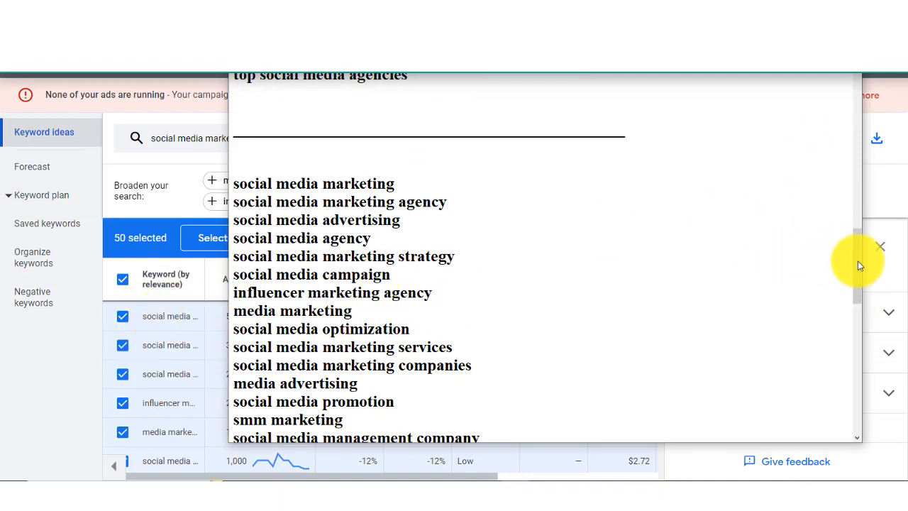
pyautogui.moveTo(858, 265); pyautogui.dragTo(858, 81)
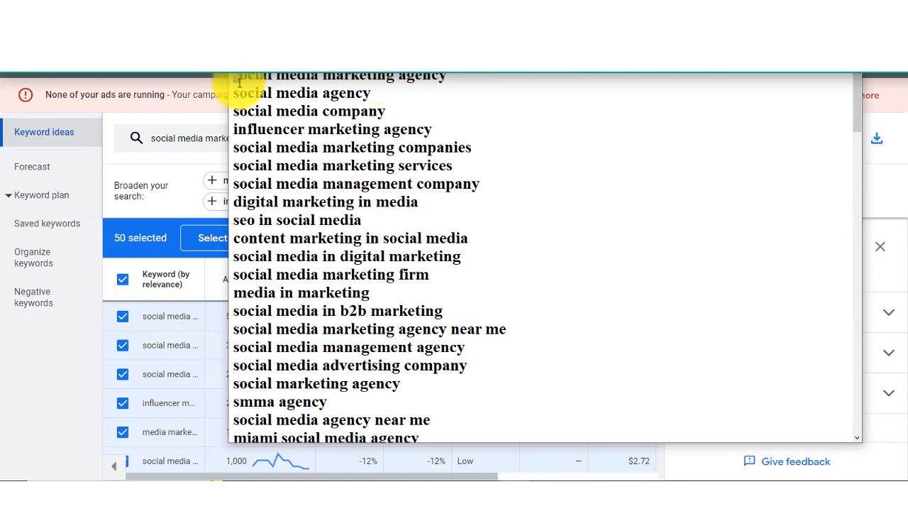
# Step: Copy the document's keywords from "social media marketing agency" through "social media influencer agency" and return to the keyword ideas
pyautogui.moveTo(234, 80); pyautogui.dragTo(468, 316)
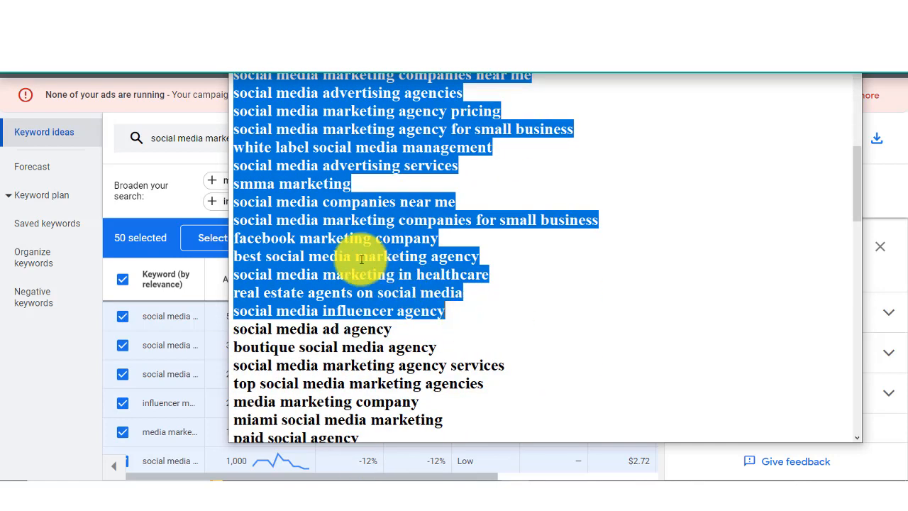
pyautogui.rightClick(331, 248)
pyautogui.click(339, 287)
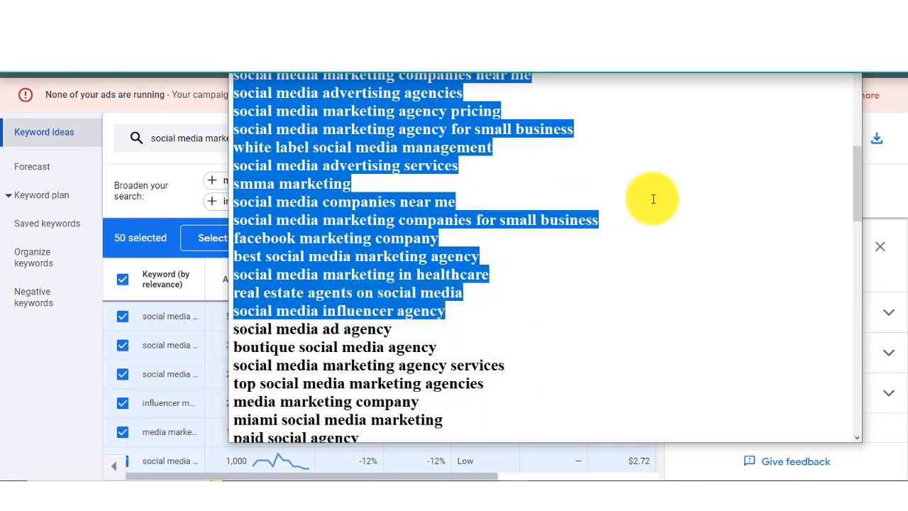
pyautogui.click(683, 209)
pyautogui.click(779, 44)
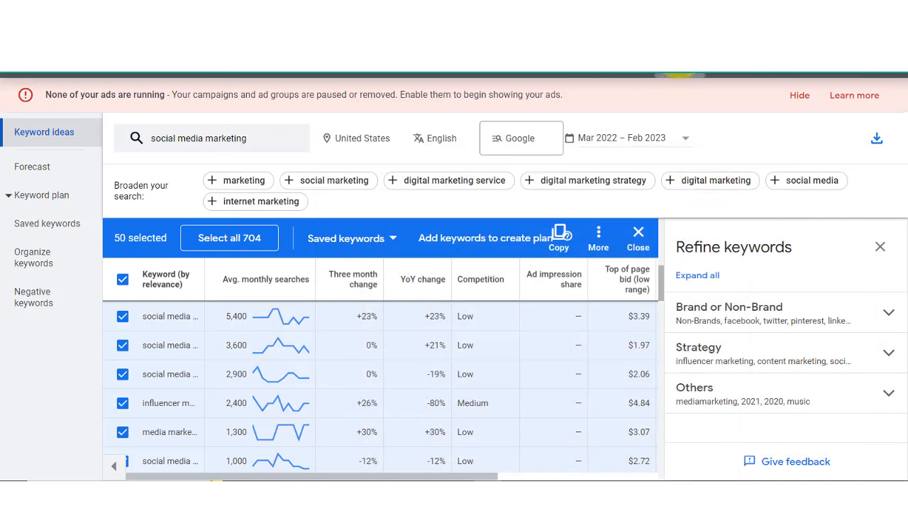
# Step: Open the list of custom segments in Audience manager
pyautogui.click(679, 80)
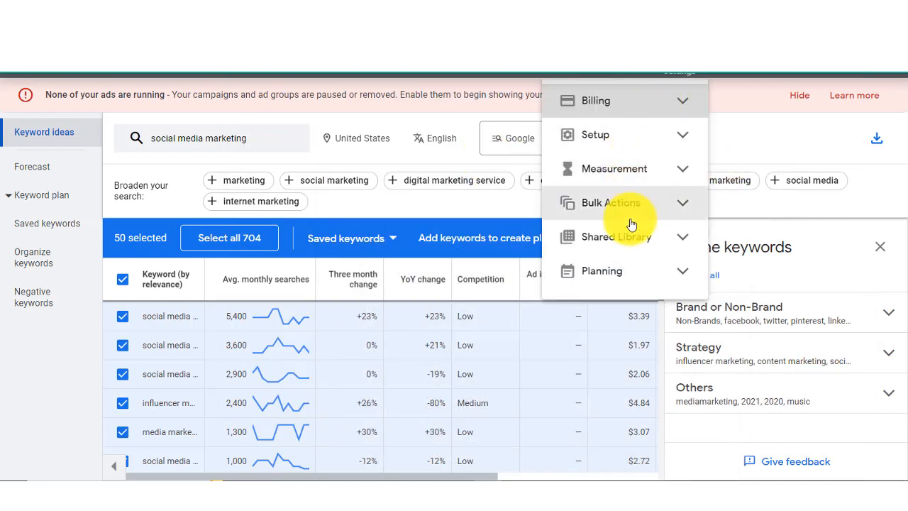
pyautogui.click(600, 275)
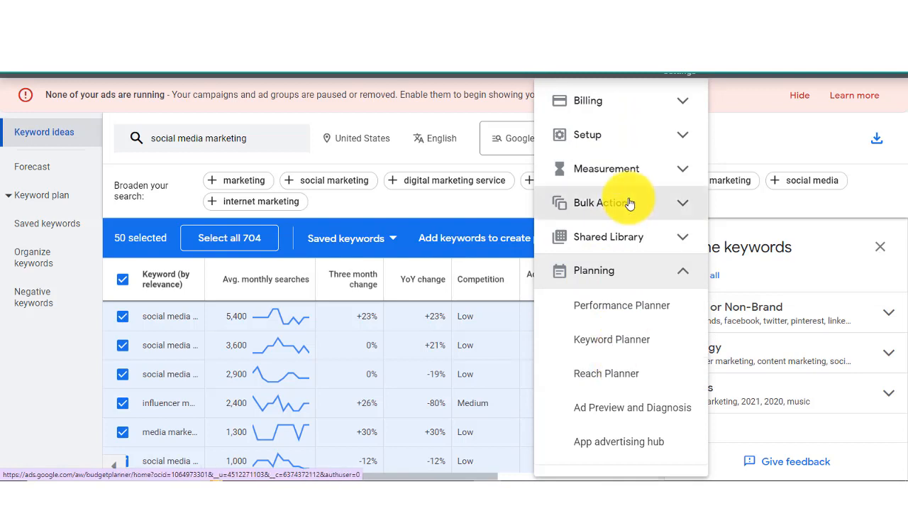
pyautogui.click(617, 236)
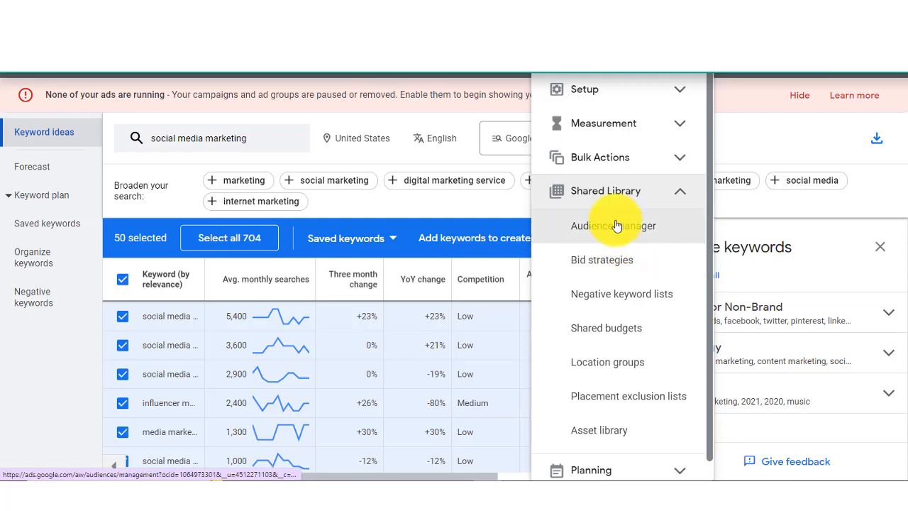
pyautogui.click(616, 226)
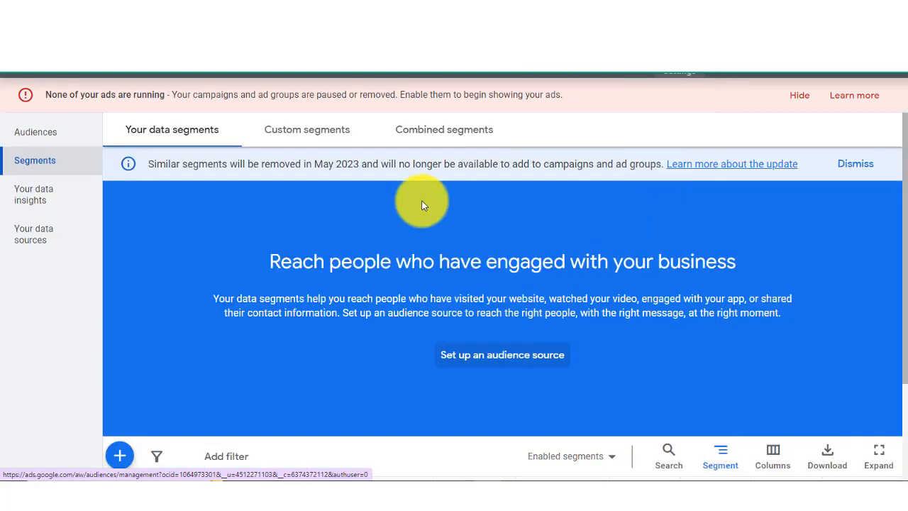
pyautogui.click(310, 129)
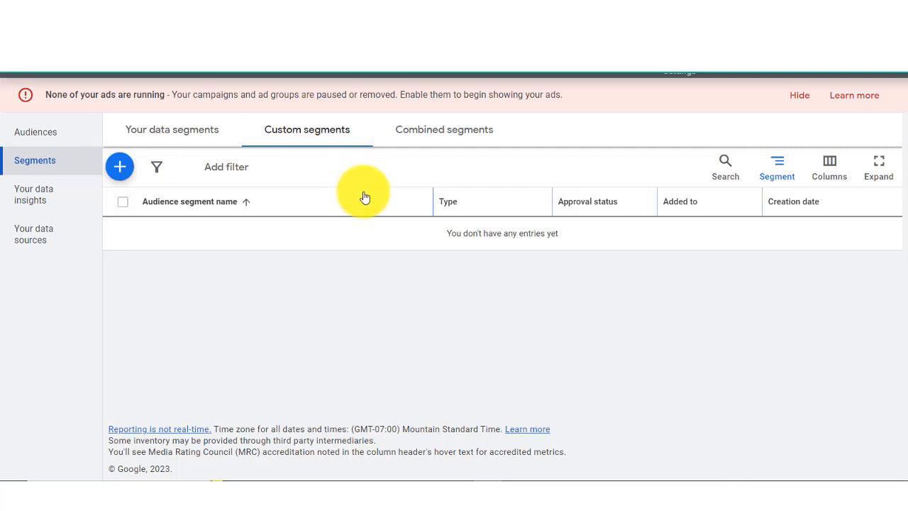
# Step: Create and save the custom segment "3/20/23 SMMA Selling Courses" with the copied keywords as interests or purchase intentions
pyautogui.click(120, 170)
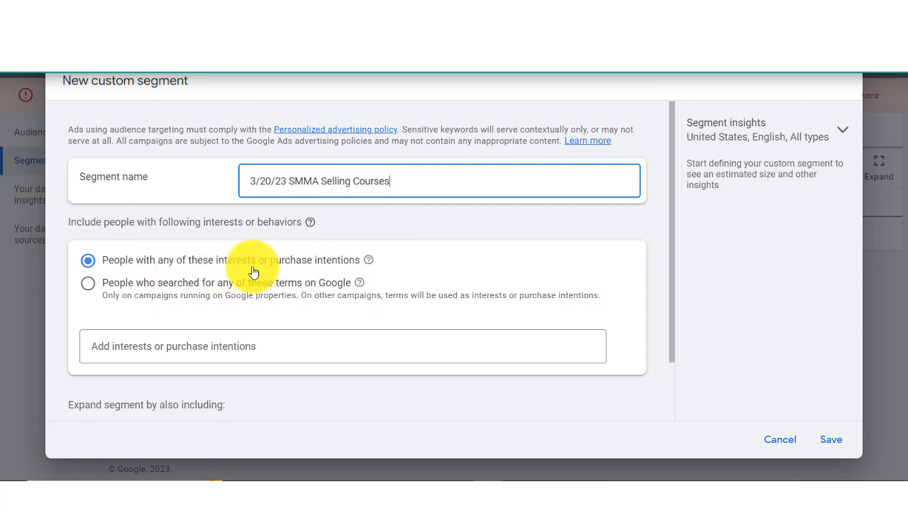
pyautogui.click(294, 347)
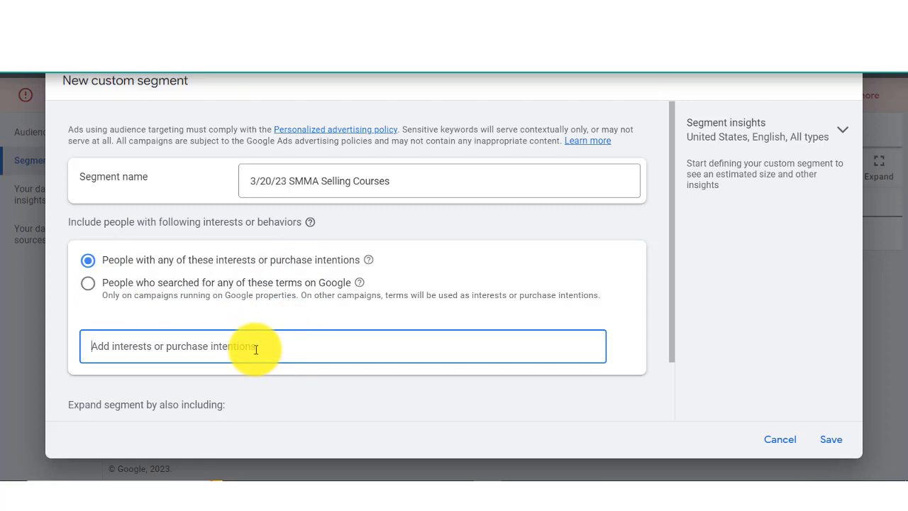
pyautogui.hotkey('ctrl', 'v')
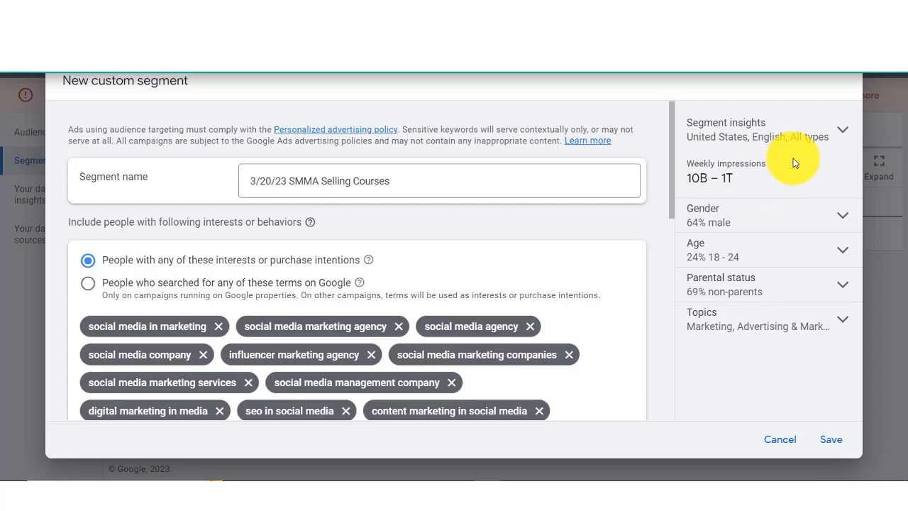
pyautogui.moveTo(674, 212); pyautogui.dragTo(698, 138)
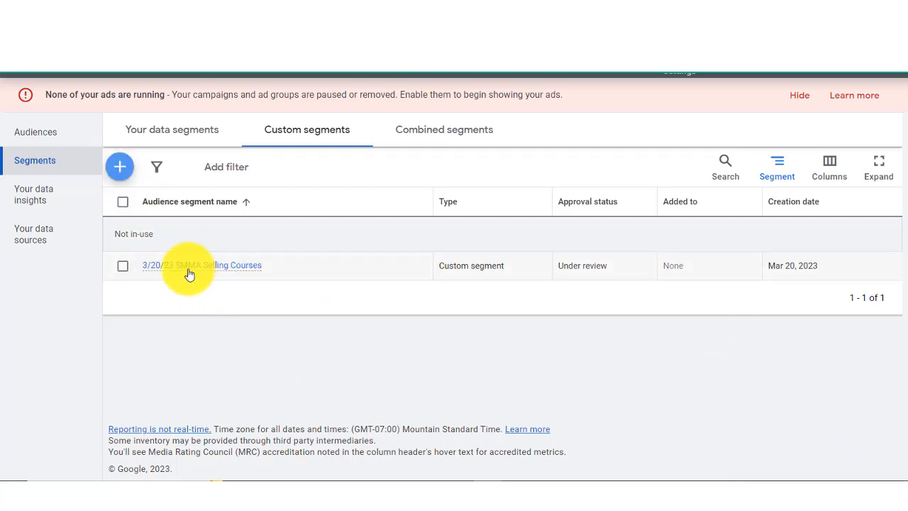
pyautogui.moveTo(186, 266)
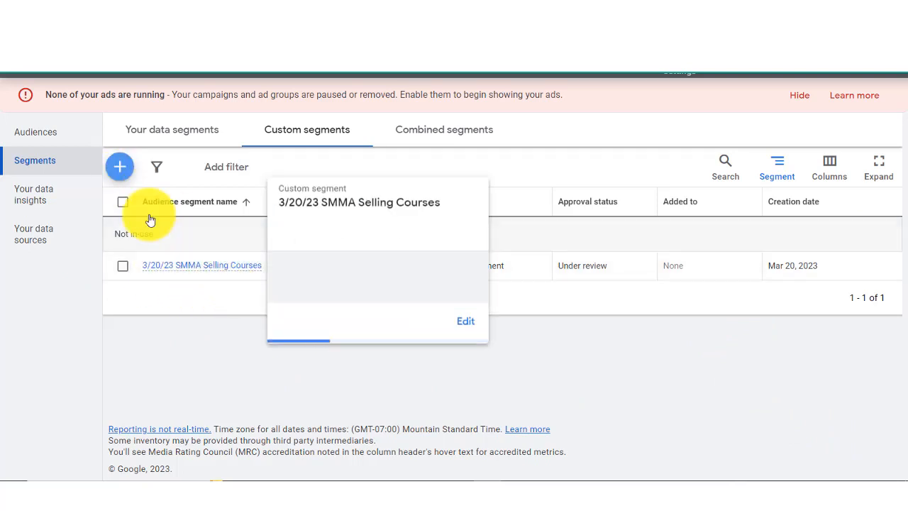
# Step: Start another custom segment for people who searched for these terms on Google, named "3/20/23 Search SMMA Selling Courses"
pyautogui.click(120, 169)
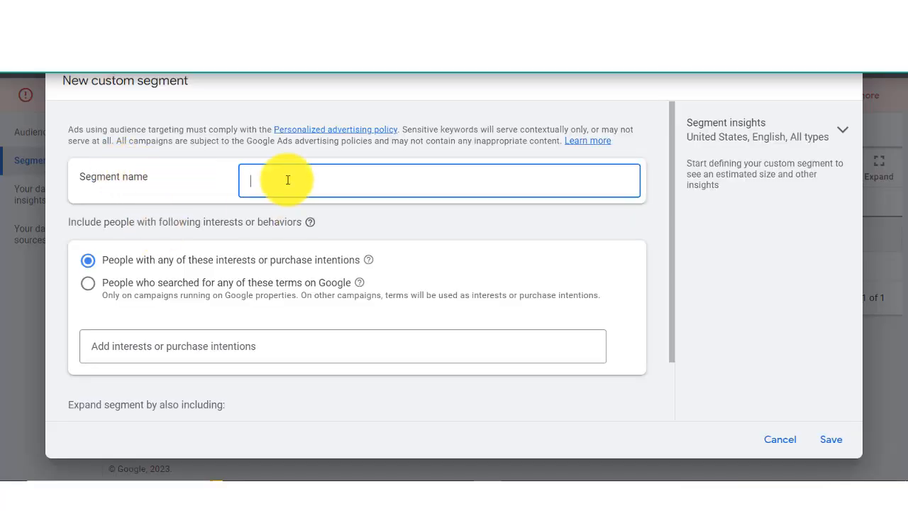
pyautogui.click(87, 284)
pyautogui.click(328, 183)
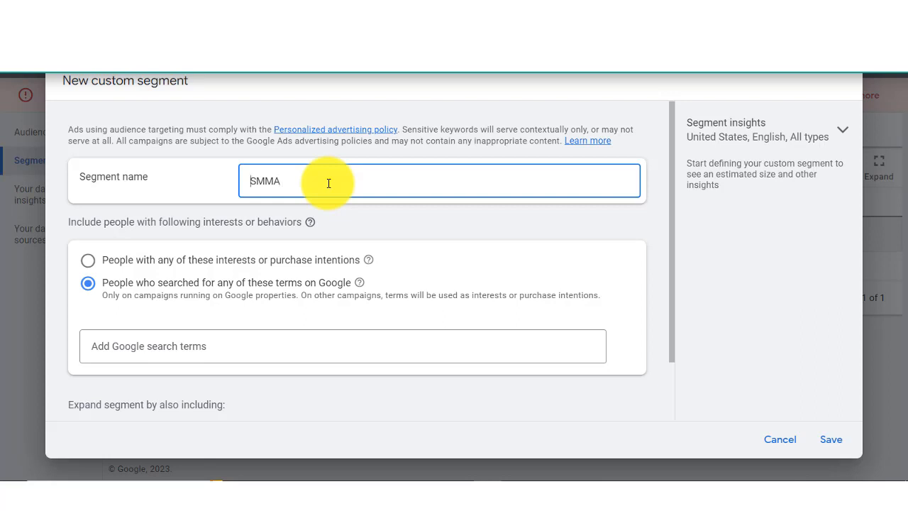
pyautogui.write('3')
pyautogui.write('/')
pyautogui.write('20/')
pyautogui.write('23')
pyautogui.write(' Search')
pyautogui.write(' Ad')
pyautogui.press('BackSpace')
pyautogui.press('BackSpace')
pyautogui.press('BackSpace')
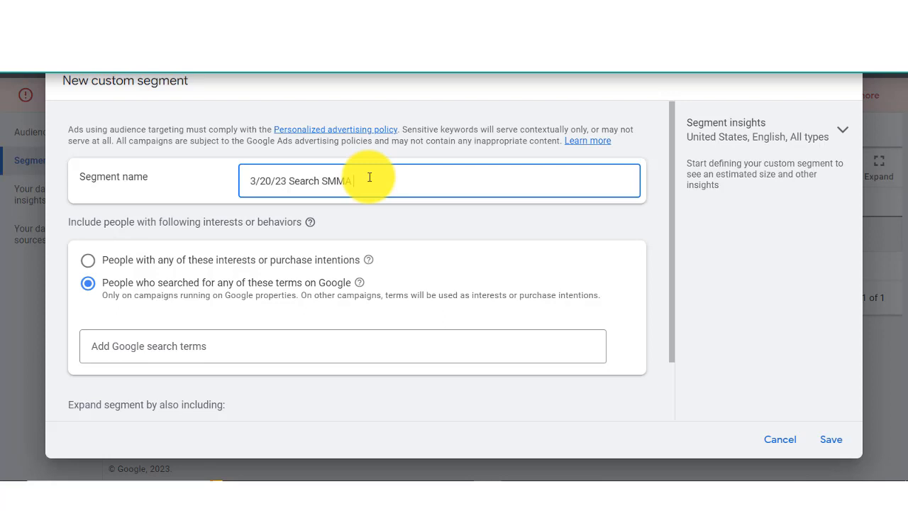
pyautogui.write('Selling Courses')
# Step: Paste the copied keywords as the segment's Google search terms and save the segment
pyautogui.click(264, 342)
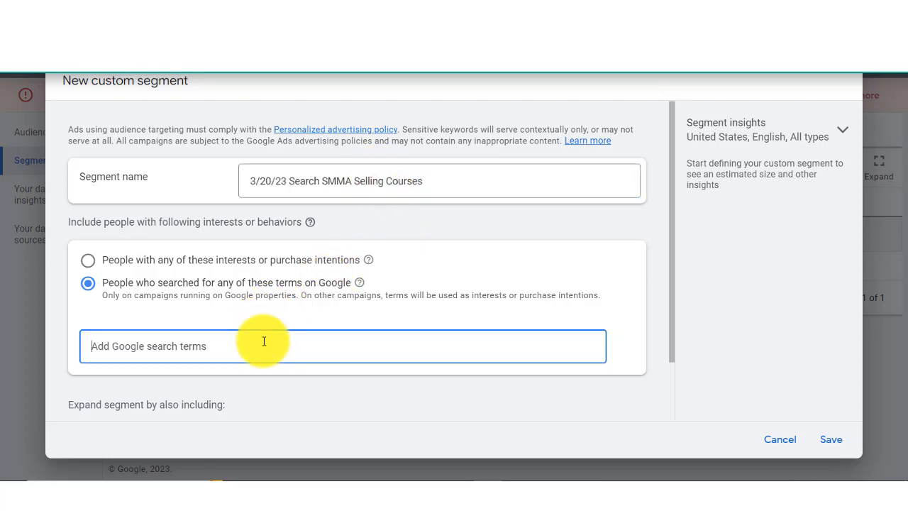
pyautogui.hotkey('ctrl', 'v')
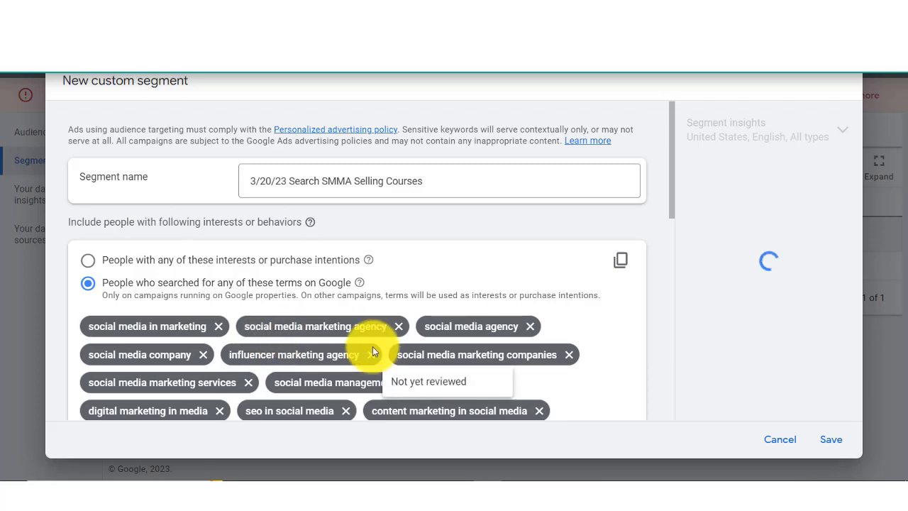
pyautogui.click(831, 440)
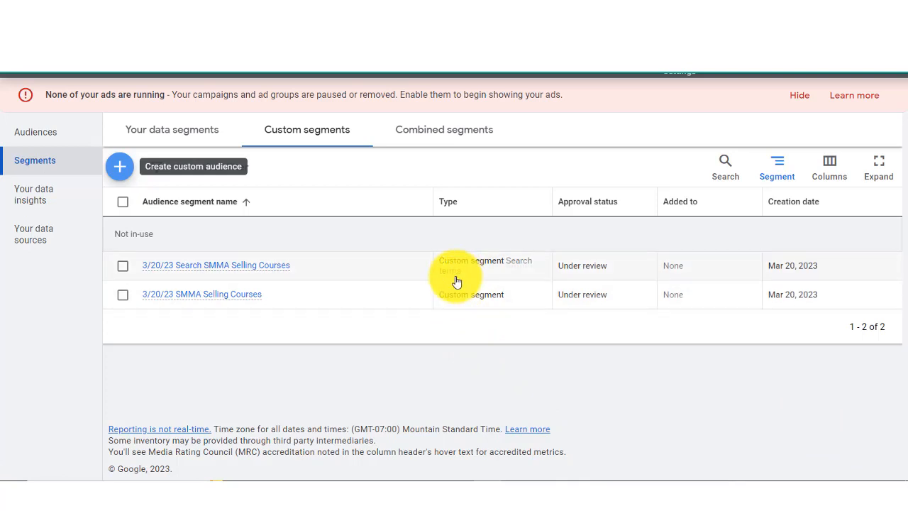
pyautogui.moveTo(453, 282)
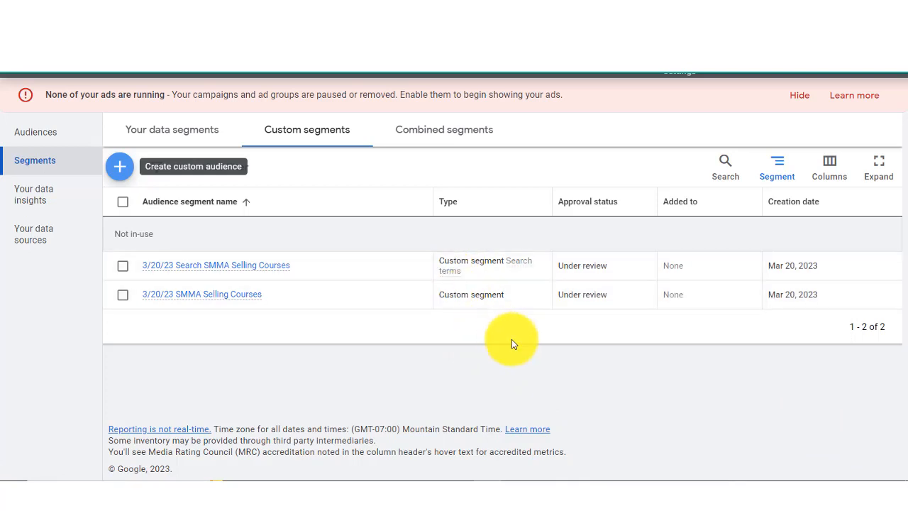